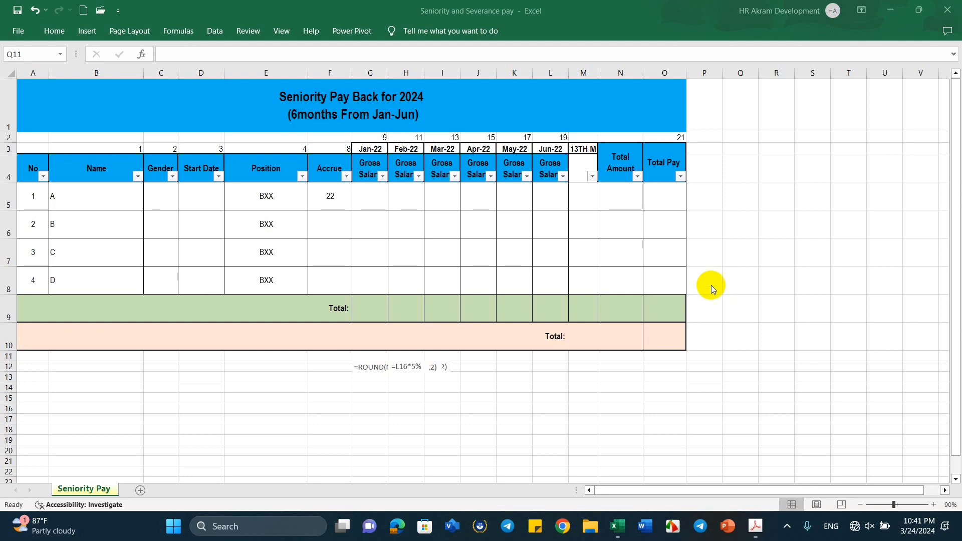
# Switch from the seniority pay workbook to 20190610_58_guideline.pdf in Adobe Acrobat Pro and dismiss its leftover Save As dialogs
pyautogui.click(442, 397)
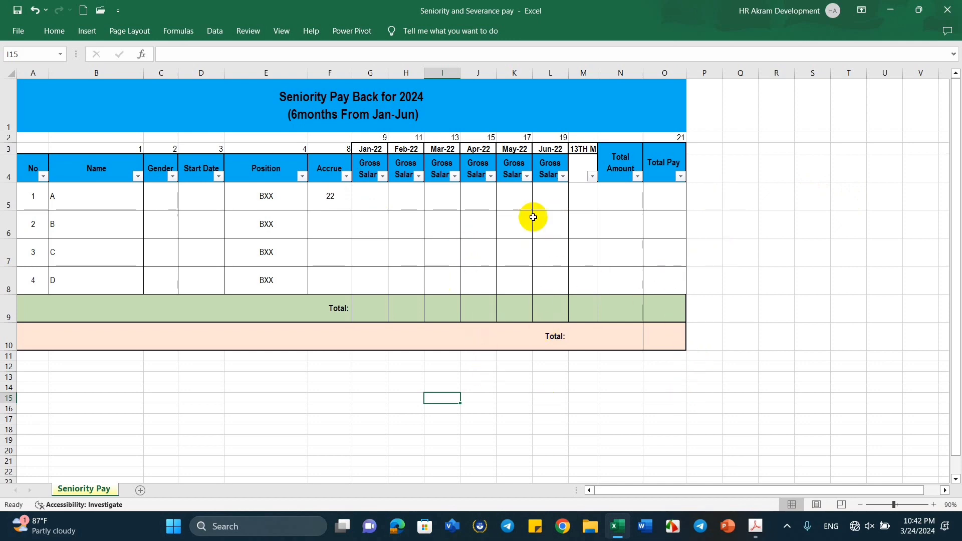
pyautogui.moveTo(757, 532)
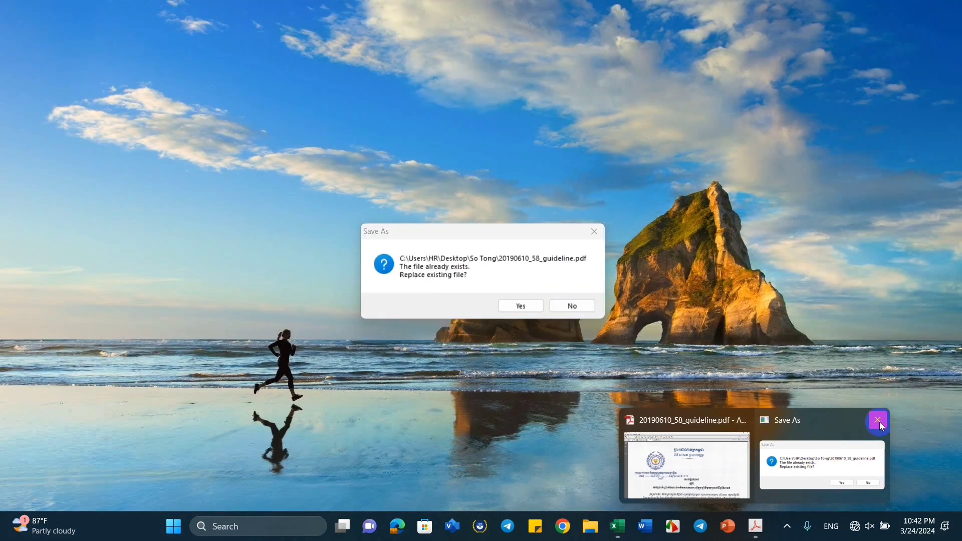
pyautogui.click(878, 421)
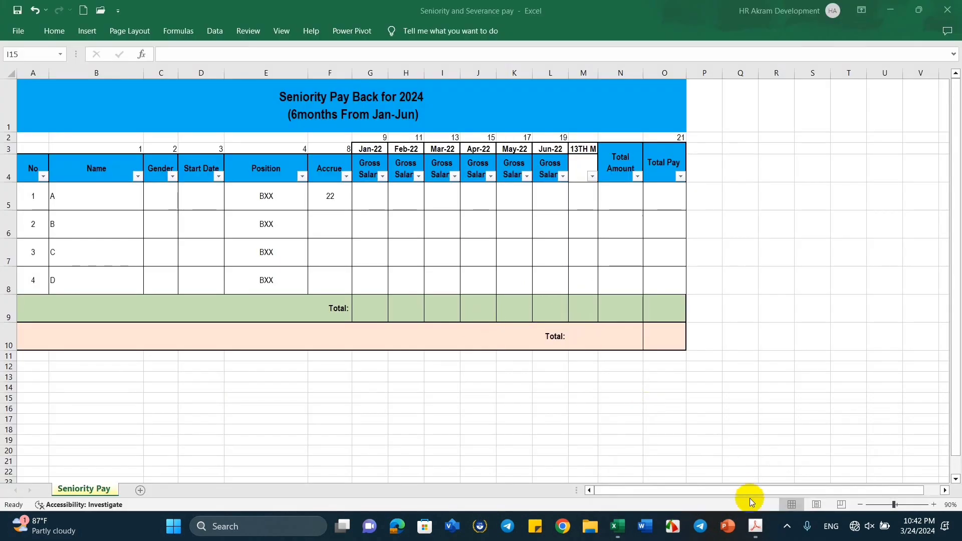
pyautogui.moveTo(756, 526)
pyautogui.moveTo(788, 438)
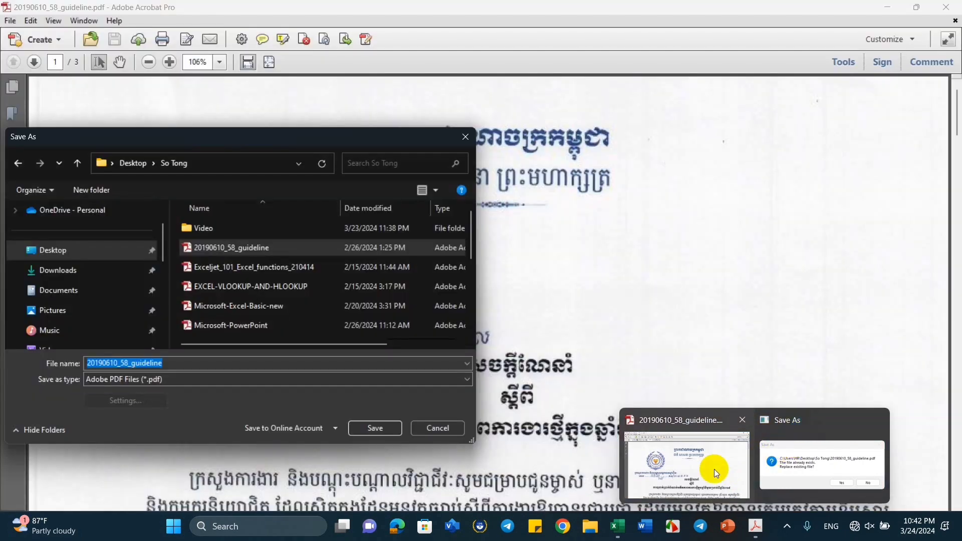
pyautogui.click(714, 469)
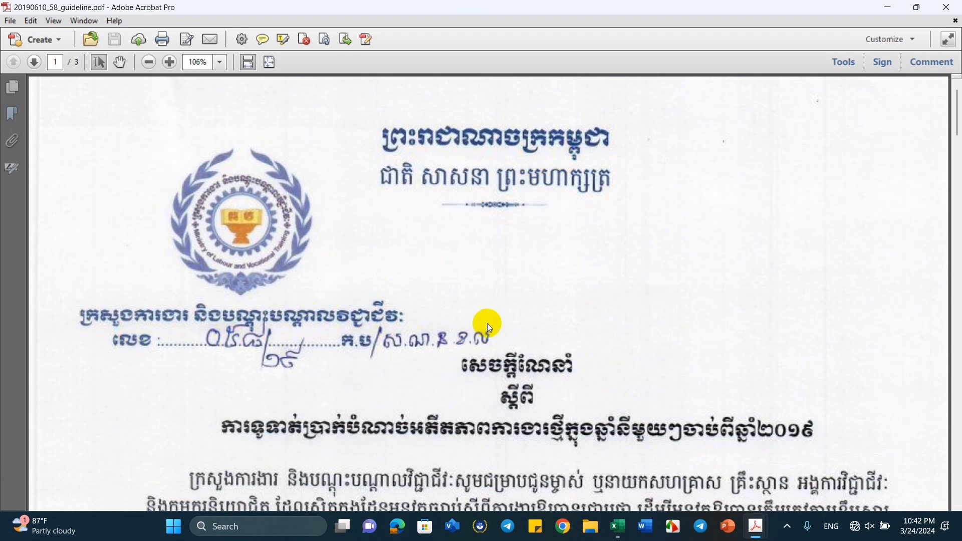
# Read page 1 of the guideline, from the letterhead through section I on counting seniority to section II's monthly average wage formula
pyautogui.scroll(-2, 598, 337)
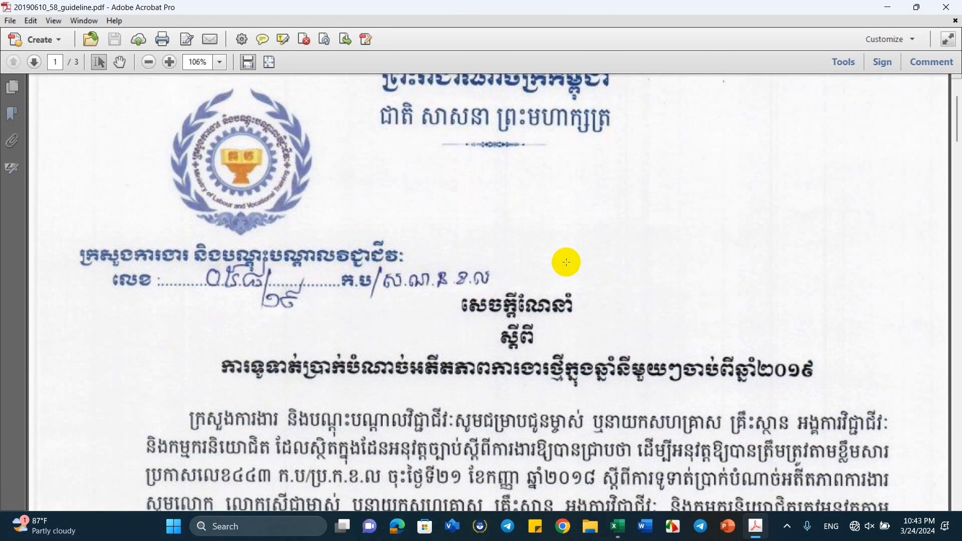
pyautogui.scroll(2, 567, 262)
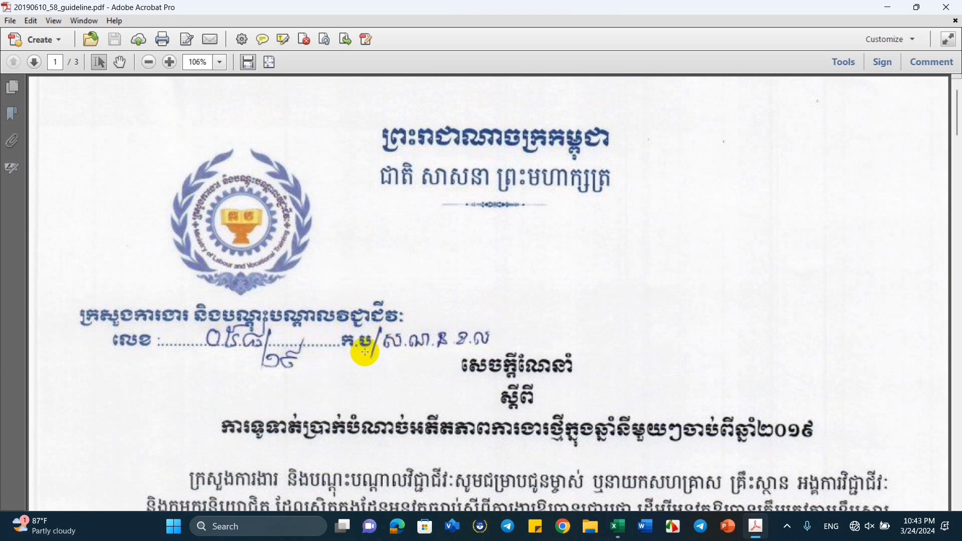
pyautogui.scroll(-2, 426, 345)
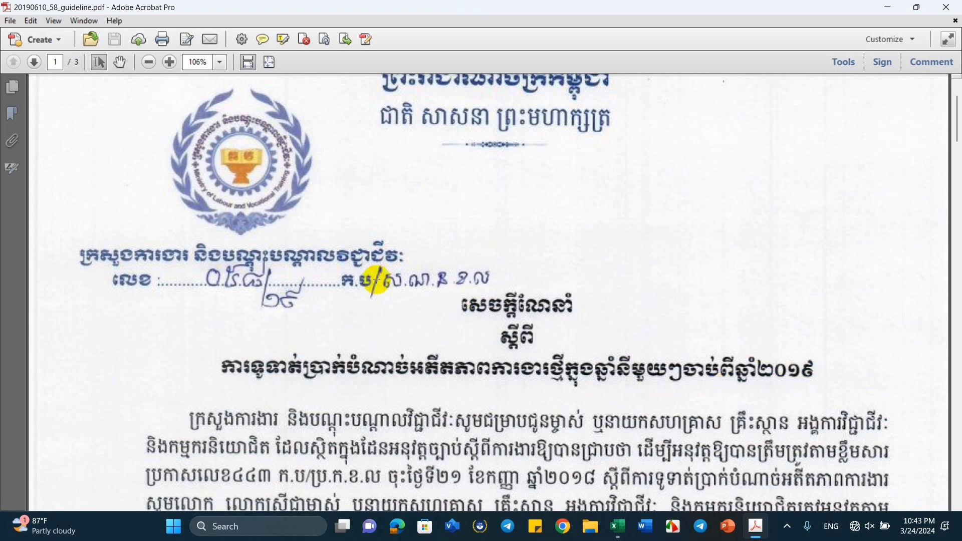
pyautogui.scroll(-3, 561, 321)
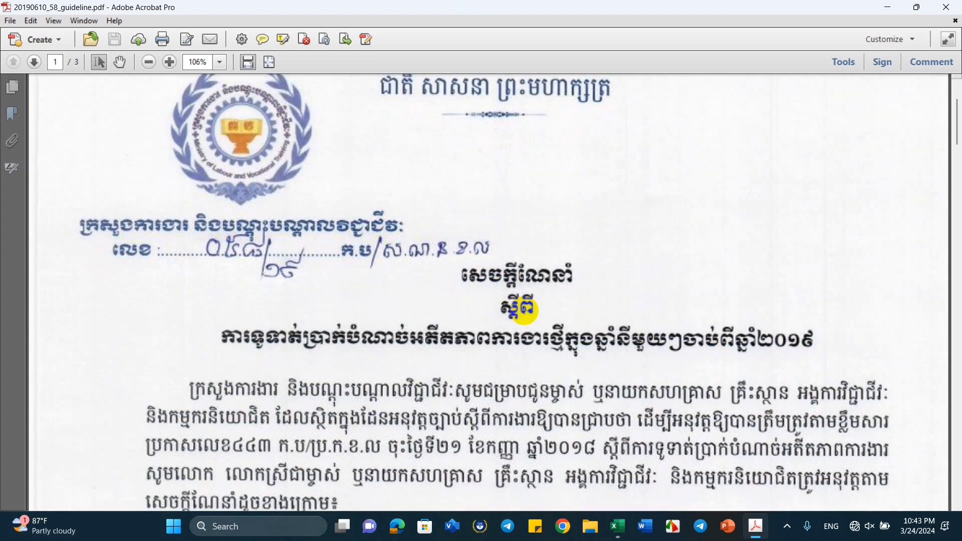
pyautogui.scroll(-2, 524, 313)
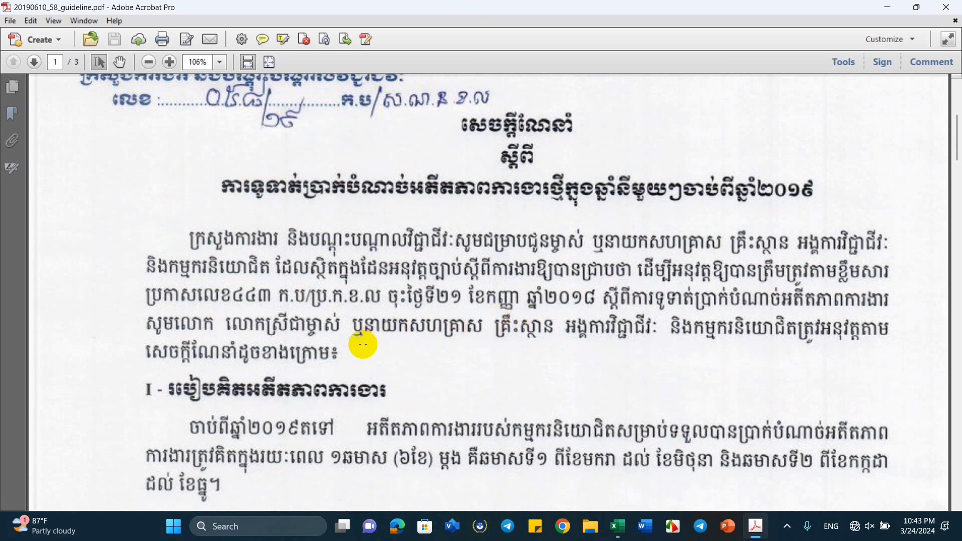
pyautogui.scroll(-3, 363, 344)
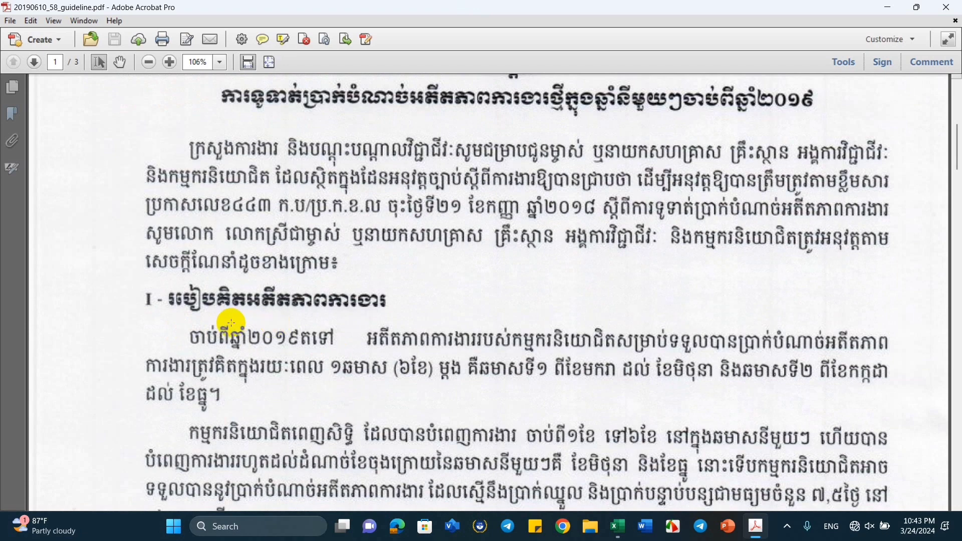
pyautogui.scroll(-5, 473, 317)
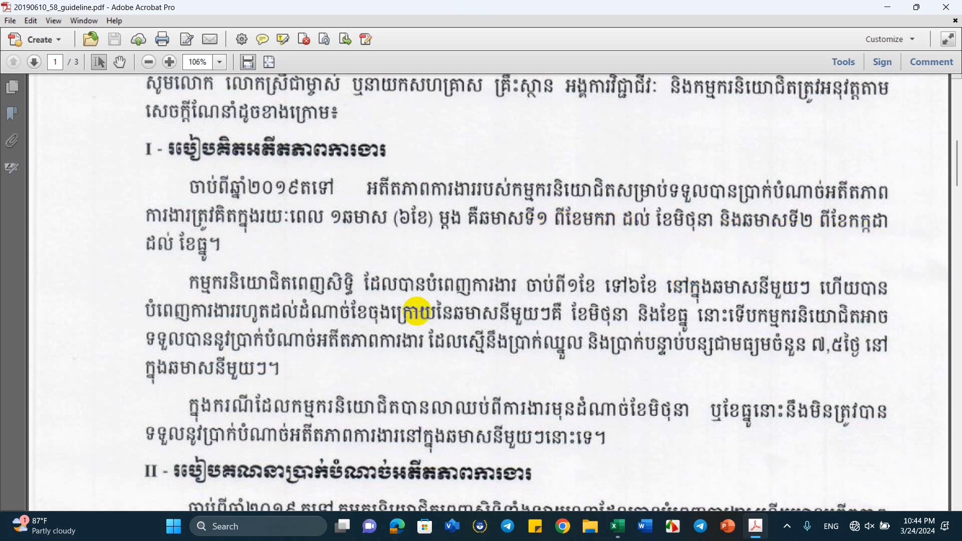
pyautogui.scroll(-3, 520, 281)
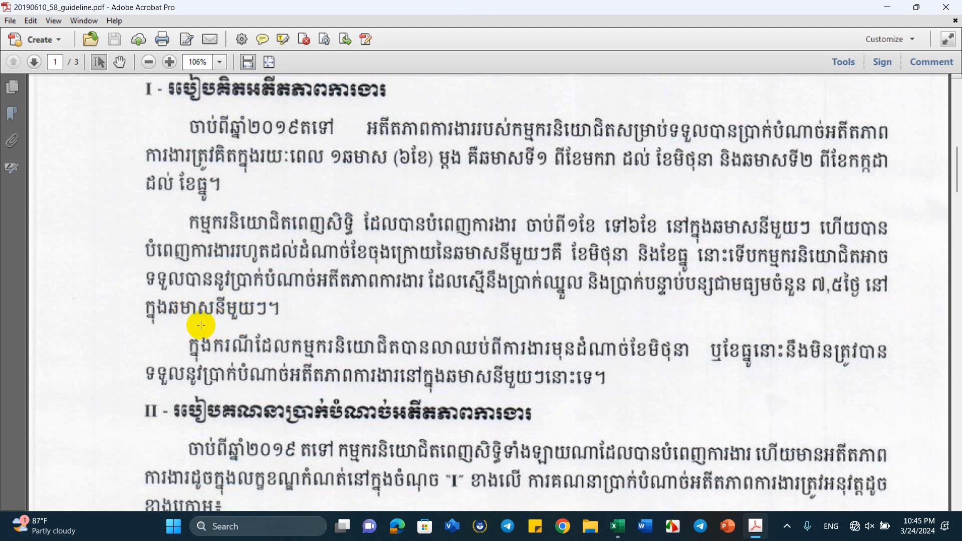
pyautogui.scroll(-1, 582, 343)
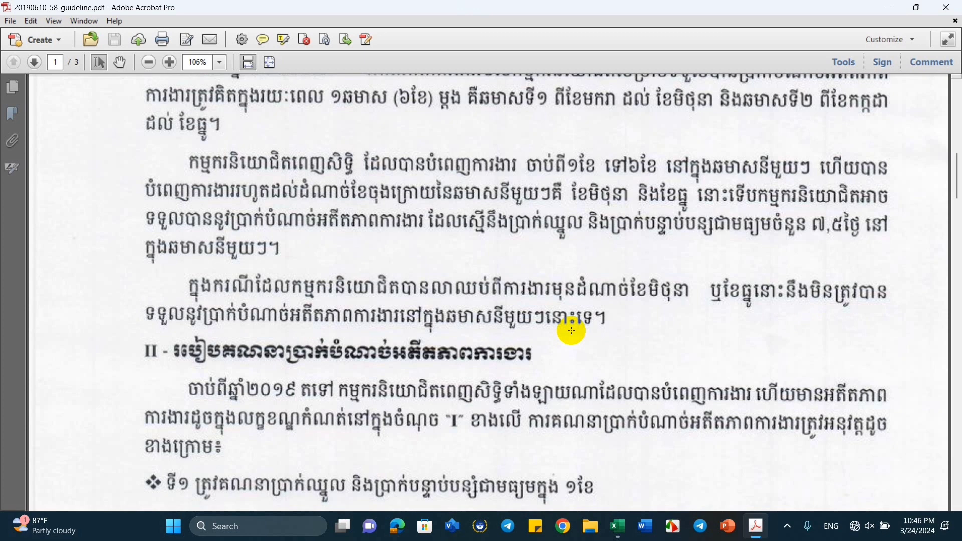
pyautogui.scroll(-2, 413, 319)
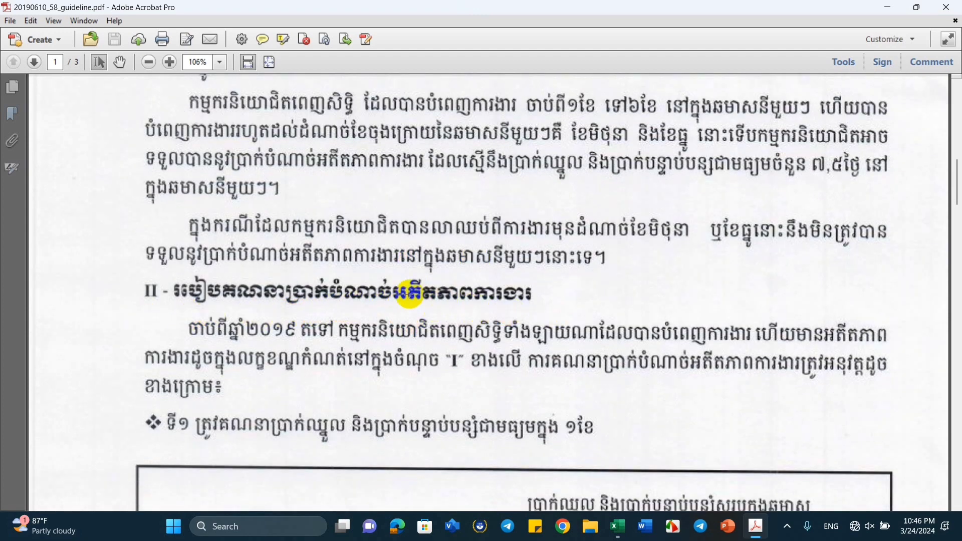
pyautogui.scroll(-3, 406, 295)
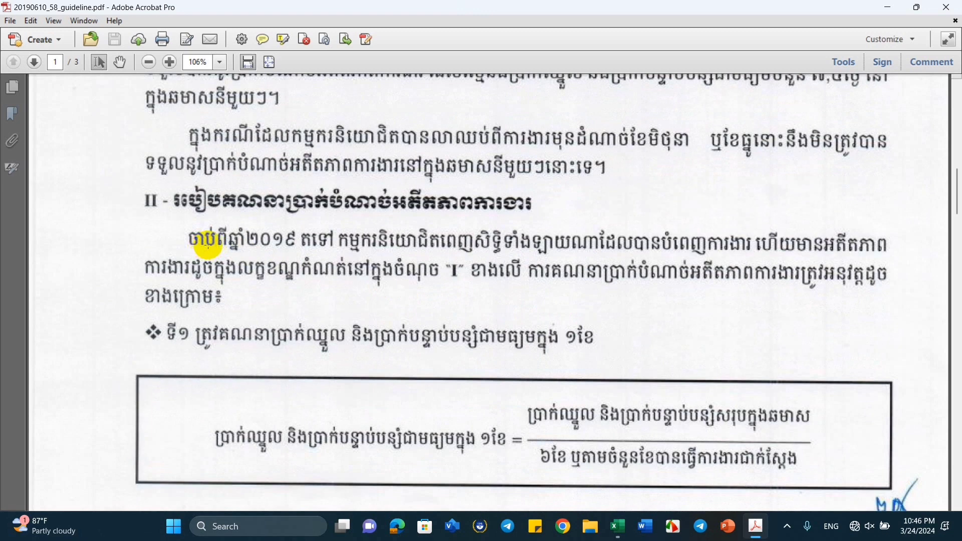
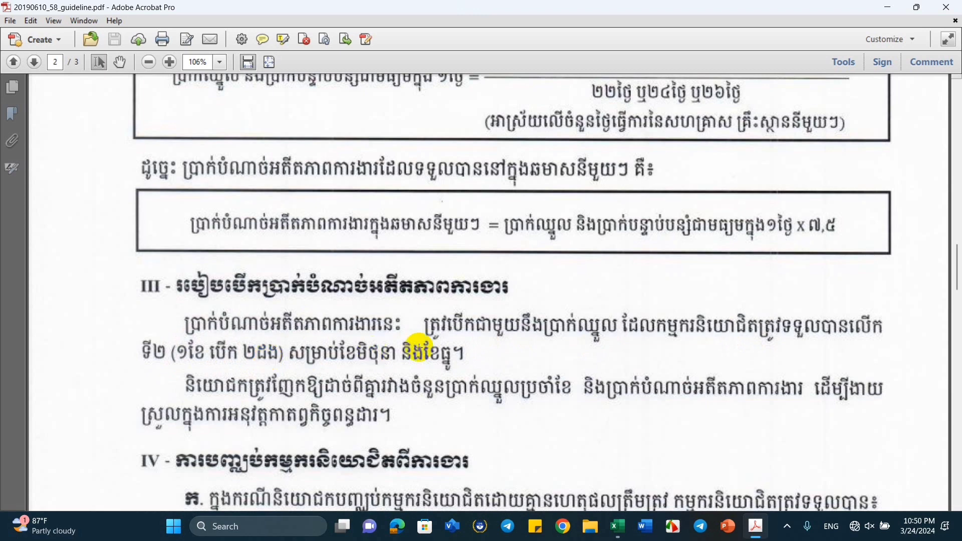
# Review sections III and IV on page 2, covering seniority payment and employee termination, plus the first general principle in section V
pyautogui.scroll(-3, 293, 363)
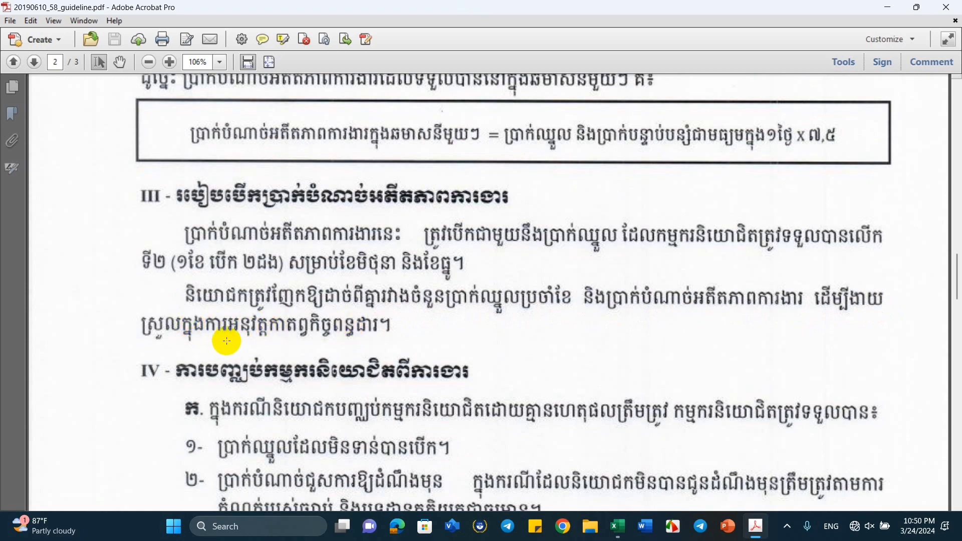
pyautogui.scroll(-1, 500, 347)
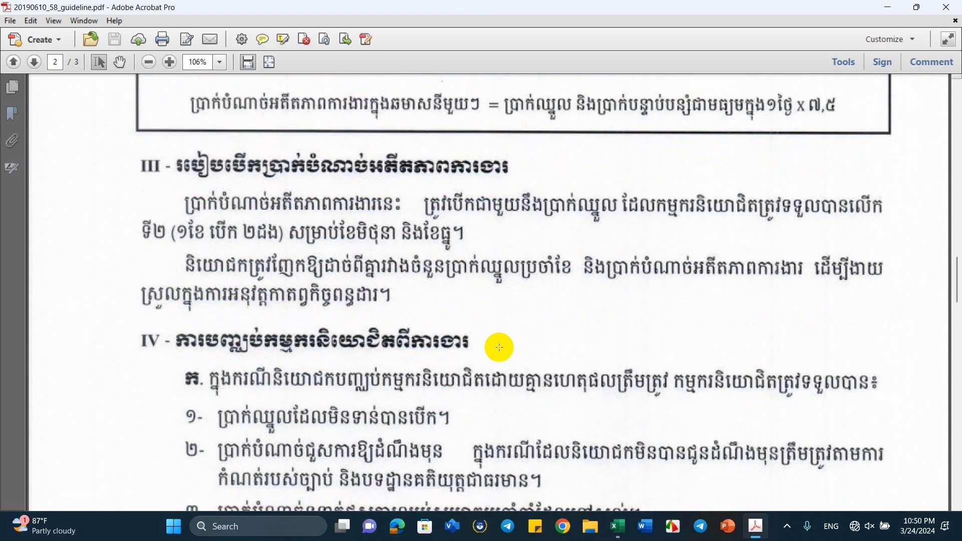
pyautogui.scroll(-5, 499, 347)
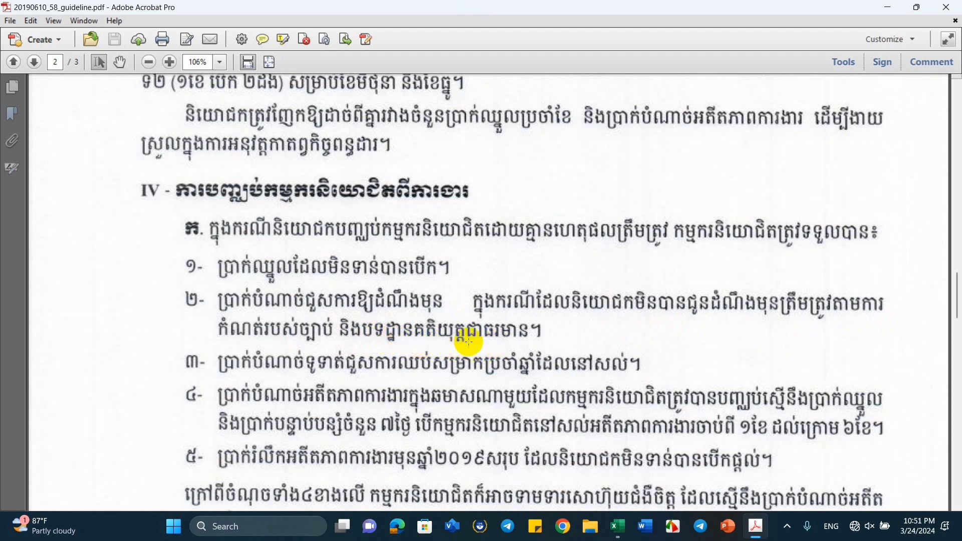
pyautogui.scroll(-3, 436, 364)
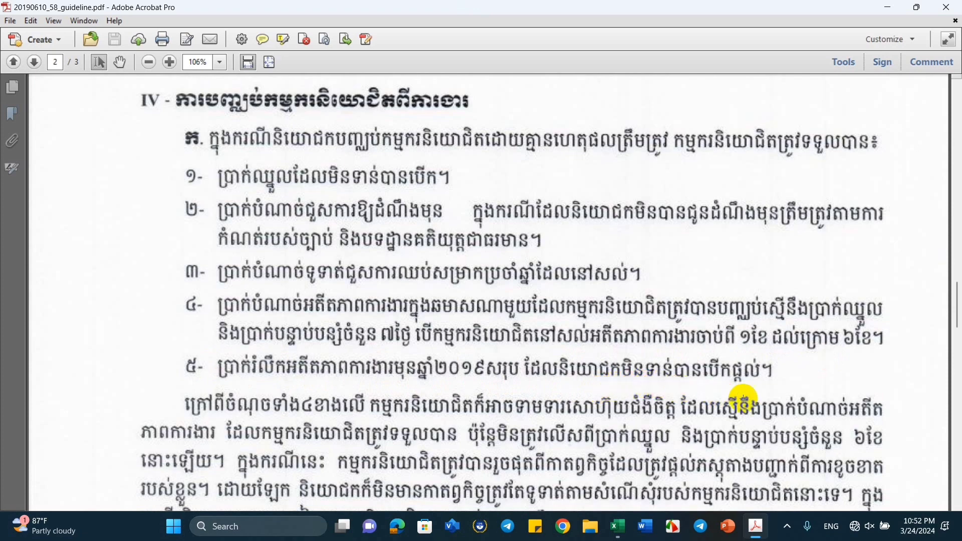
pyautogui.scroll(-4, 306, 360)
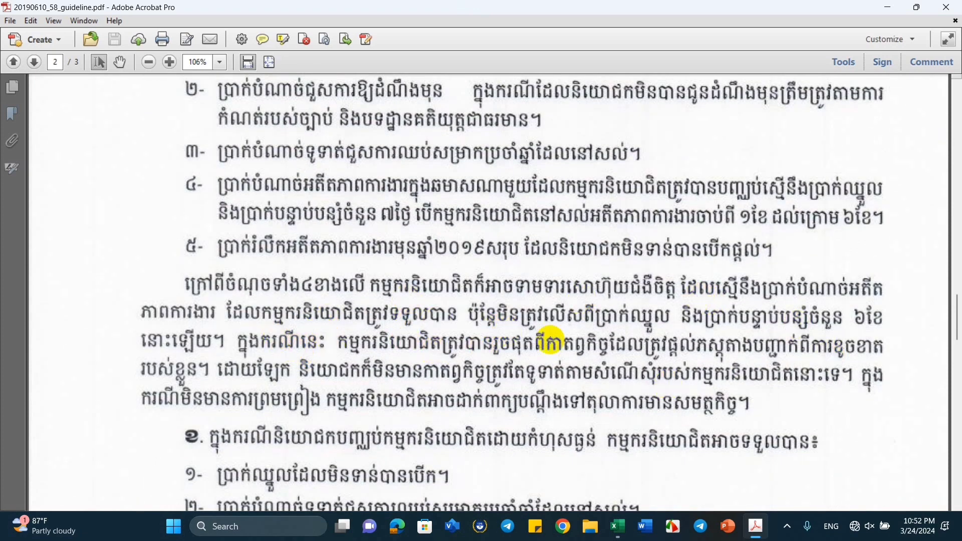
pyautogui.scroll(-4, 446, 306)
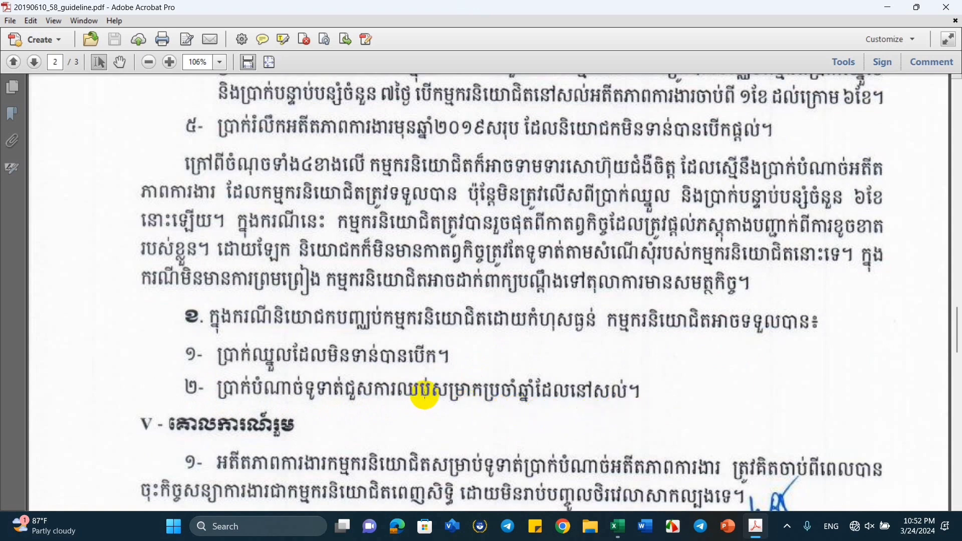
pyautogui.scroll(-3, 410, 391)
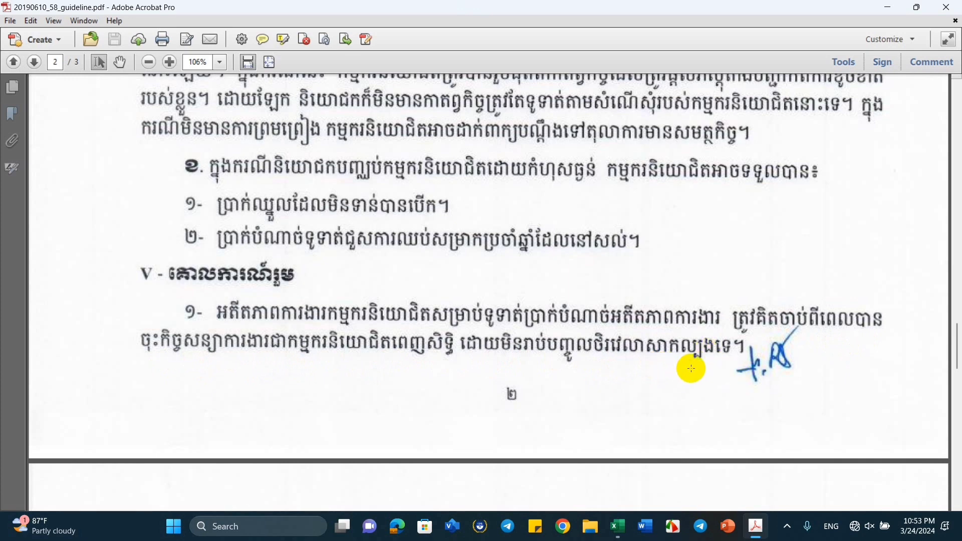
# Examine general principles 2 to 7 of section V on page 3, along with the guideline's closing date and signature block
pyautogui.scroll(-12, 692, 369)
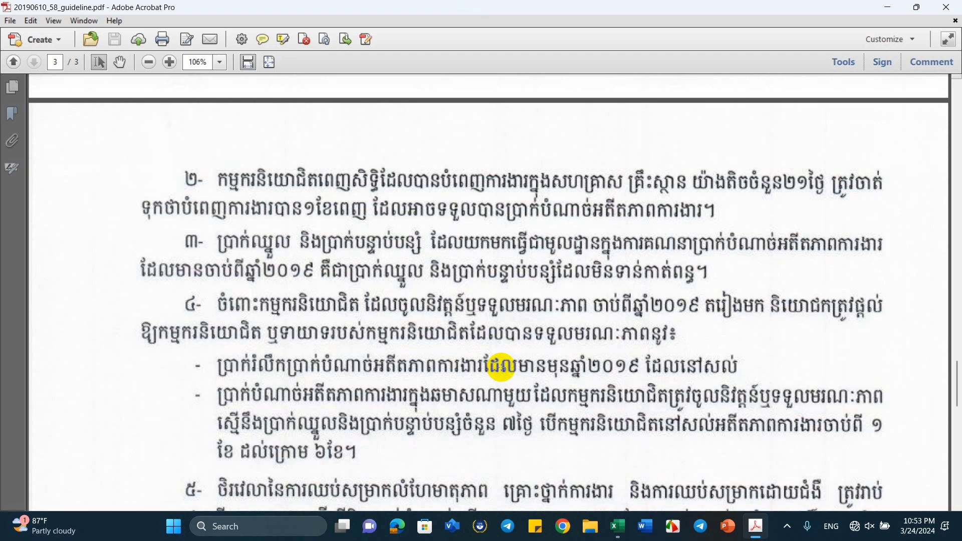
pyautogui.scroll(-4, 501, 367)
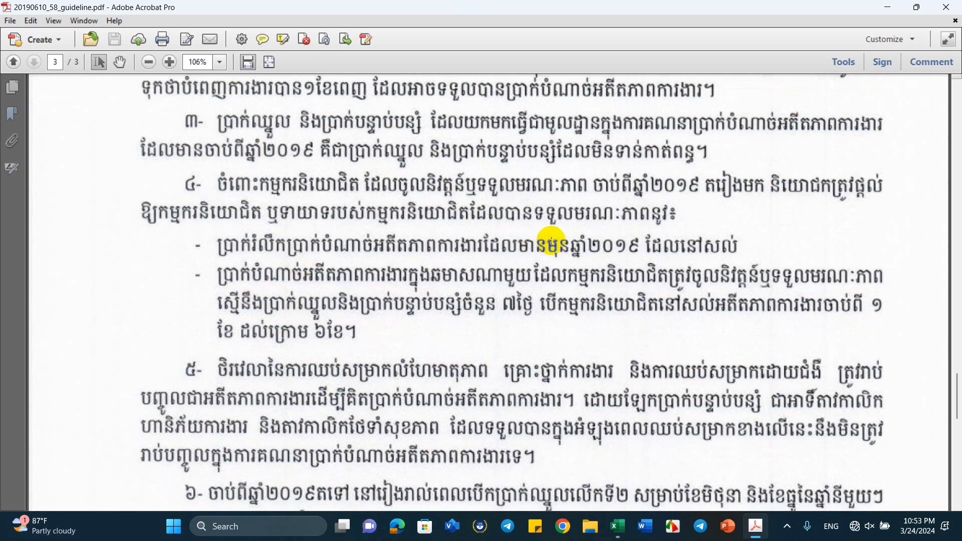
pyautogui.scroll(-5, 436, 261)
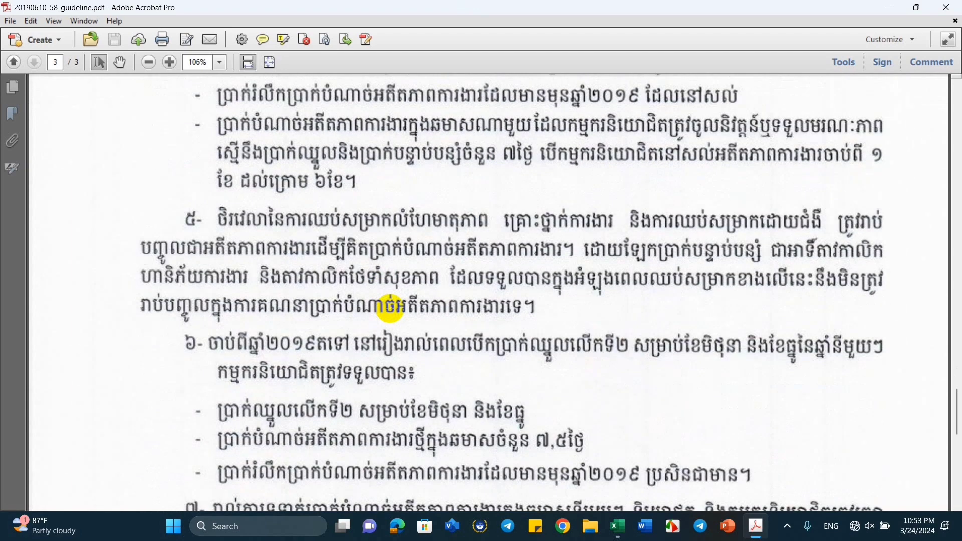
pyautogui.scroll(-3, 361, 321)
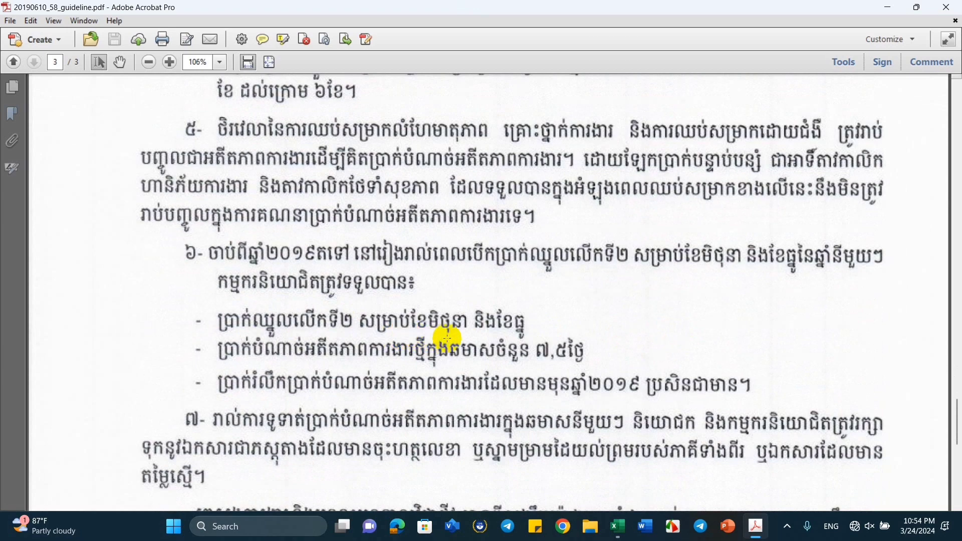
pyautogui.scroll(-3, 351, 338)
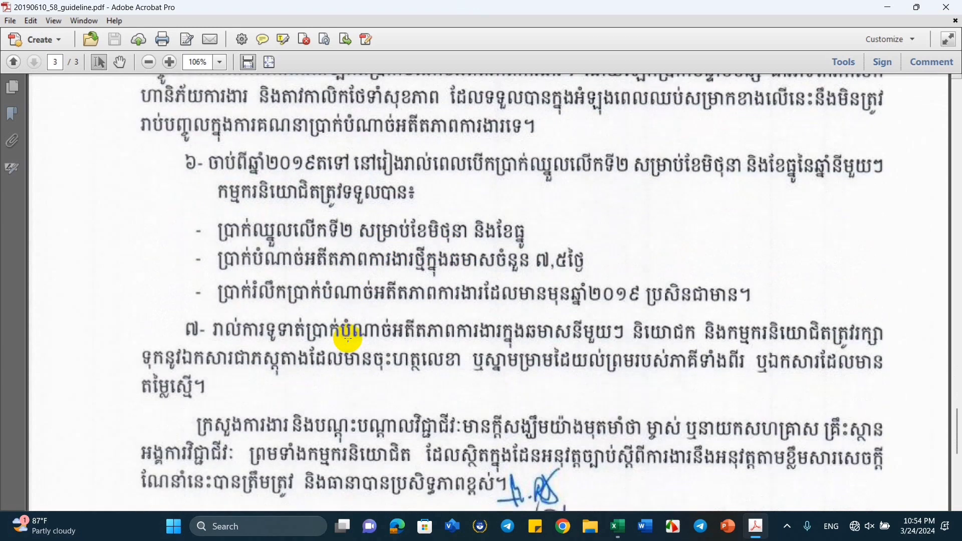
pyautogui.scroll(-1, 492, 342)
pyautogui.scroll(-4, 493, 342)
pyautogui.scroll(5, 408, 340)
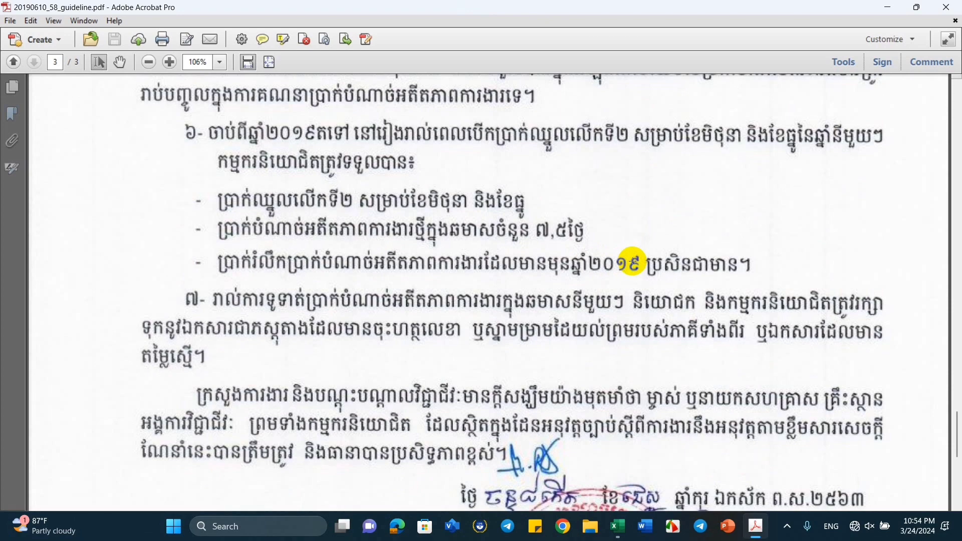
pyautogui.scroll(-10, 563, 258)
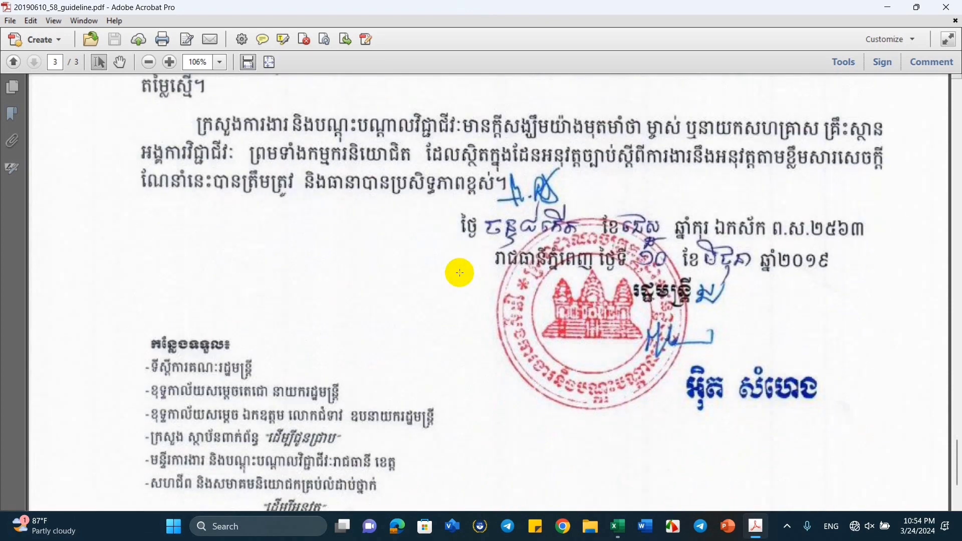
pyautogui.scroll(10, 458, 272)
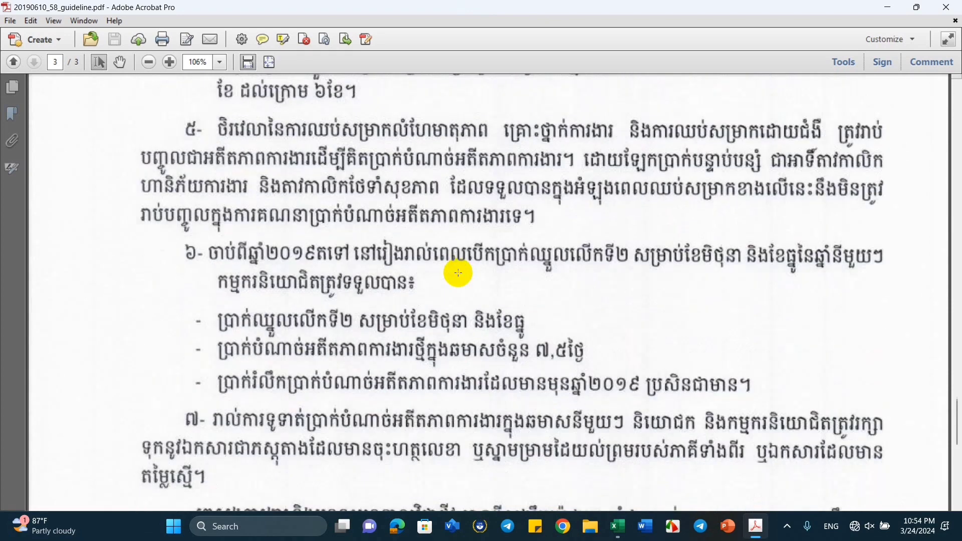
pyautogui.scroll(2, 458, 272)
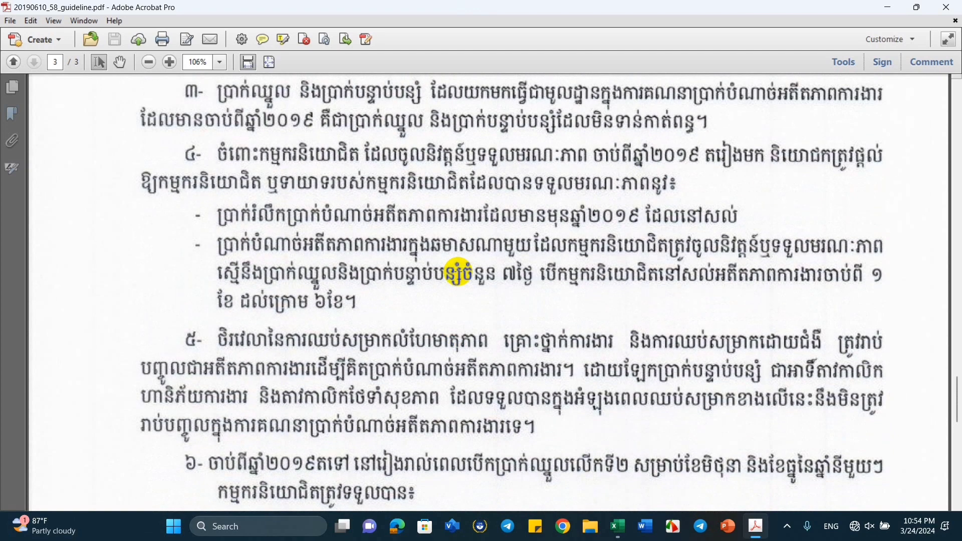
pyautogui.scroll(-5, 458, 272)
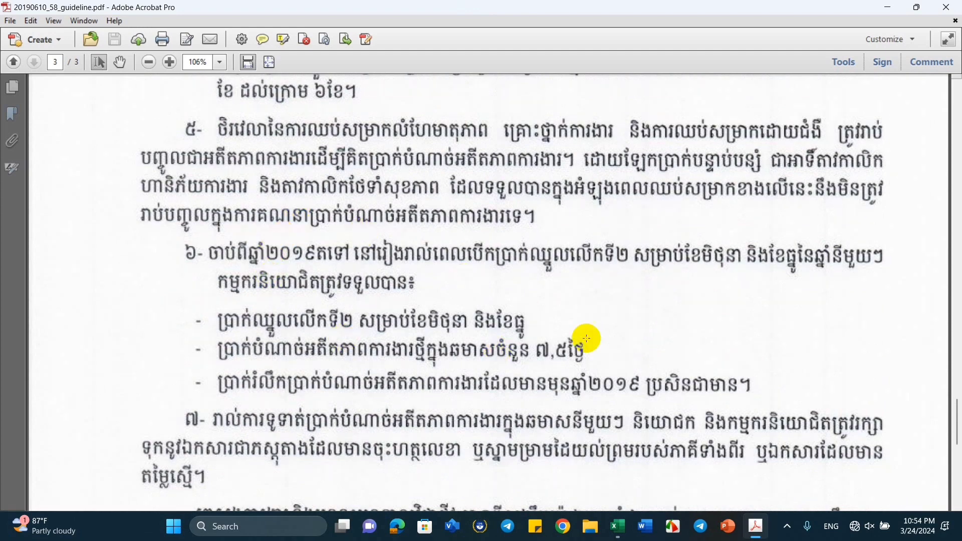
pyautogui.scroll(-1, 438, 284)
pyautogui.scroll(-1, 437, 284)
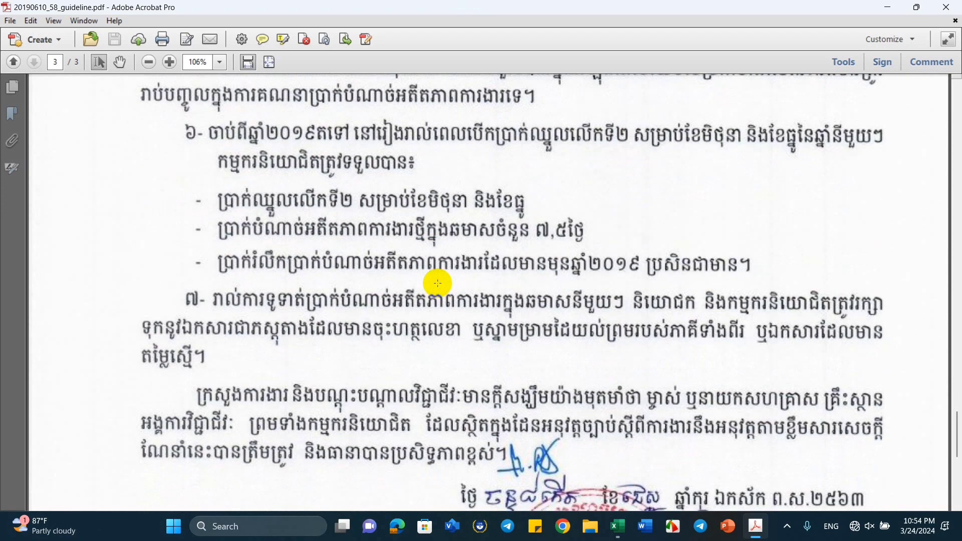
# Recheck the section V general principles across pages 2 and 3, down to the closing date and signature block
pyautogui.scroll(-3, 554, 279)
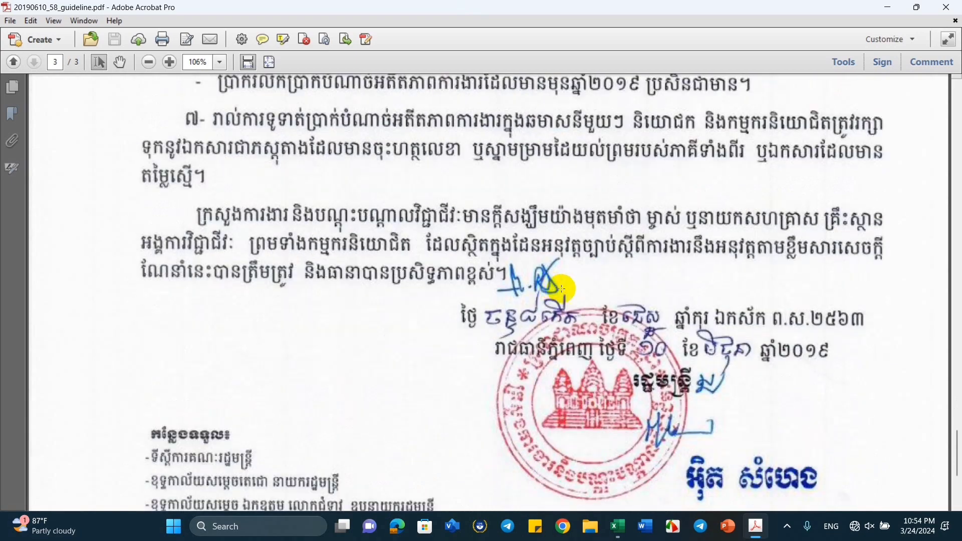
pyautogui.scroll(3, 561, 288)
pyautogui.scroll(10, 611, 301)
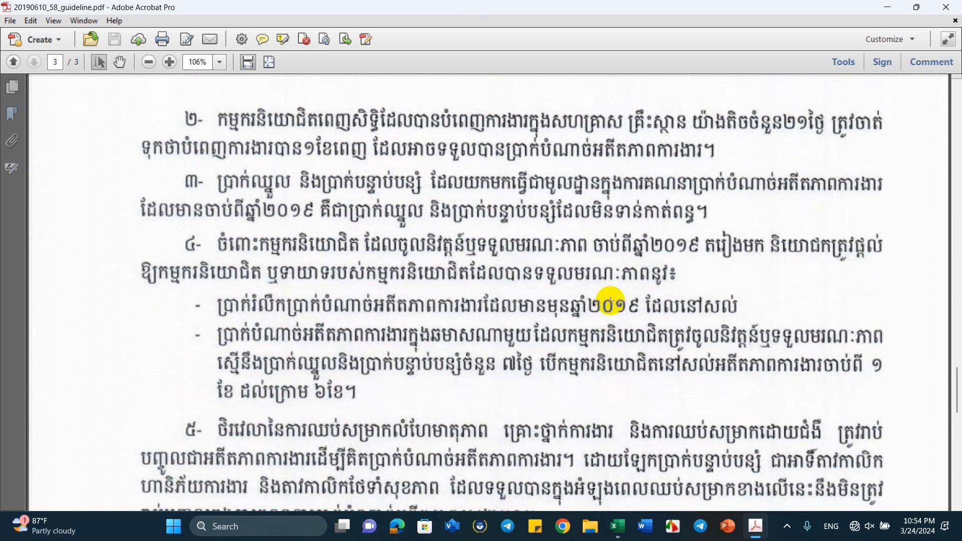
pyautogui.scroll(2, 611, 302)
pyautogui.scroll(-2, 635, 319)
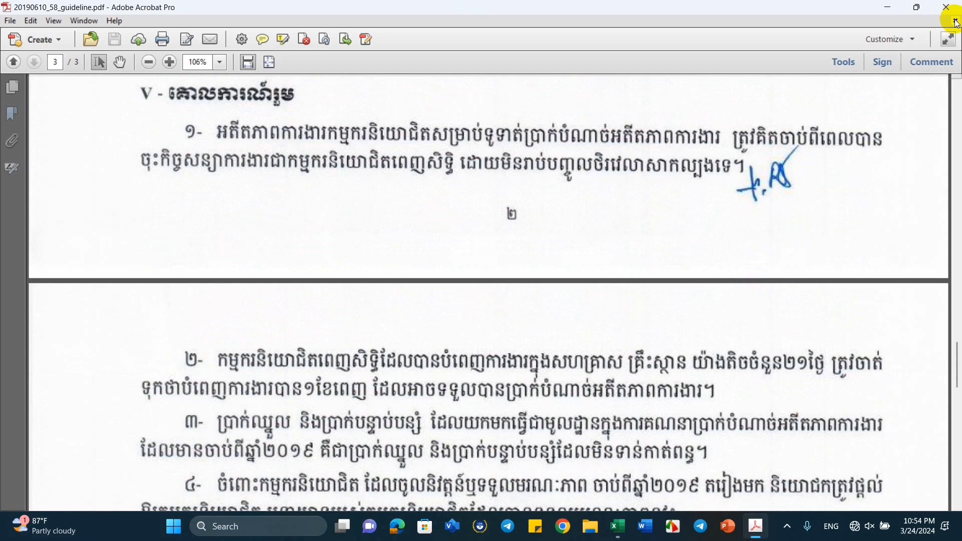
pyautogui.scroll(-6, 538, 136)
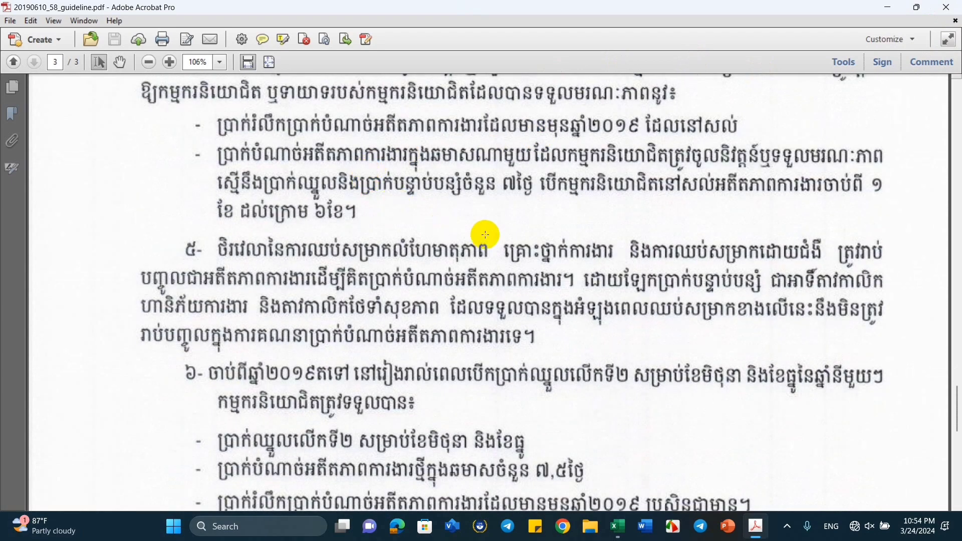
pyautogui.scroll(-2, 468, 260)
pyautogui.scroll(-5, 523, 292)
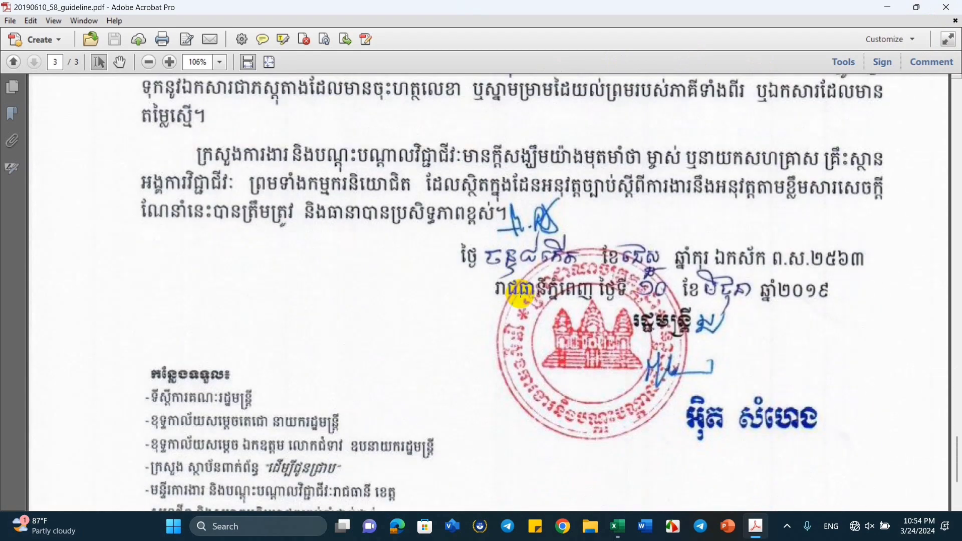
# Reread general principles 1 to 4 of section V around the break between pages 2 and 3
pyautogui.scroll(5, 522, 286)
pyautogui.scroll(4, 523, 283)
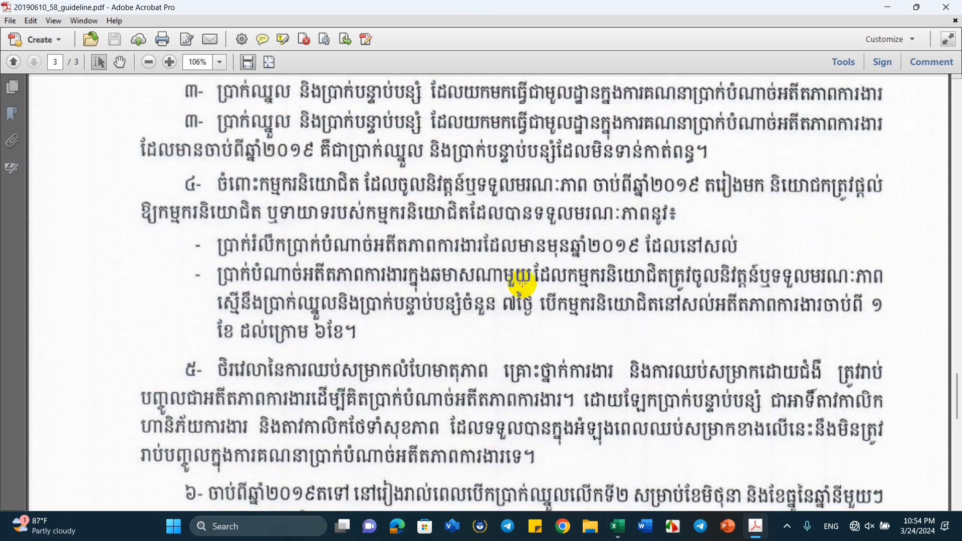
pyautogui.scroll(2, 504, 271)
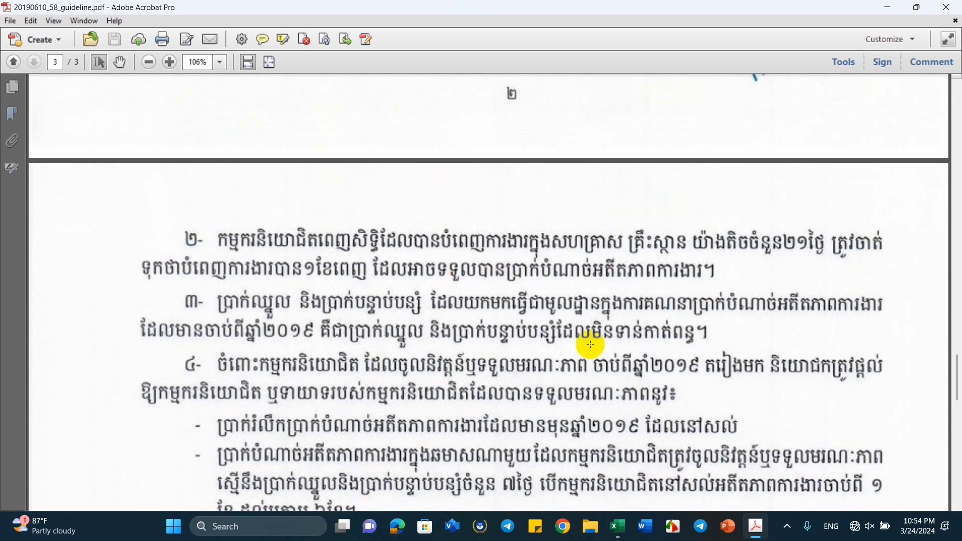
pyautogui.scroll(3, 434, 392)
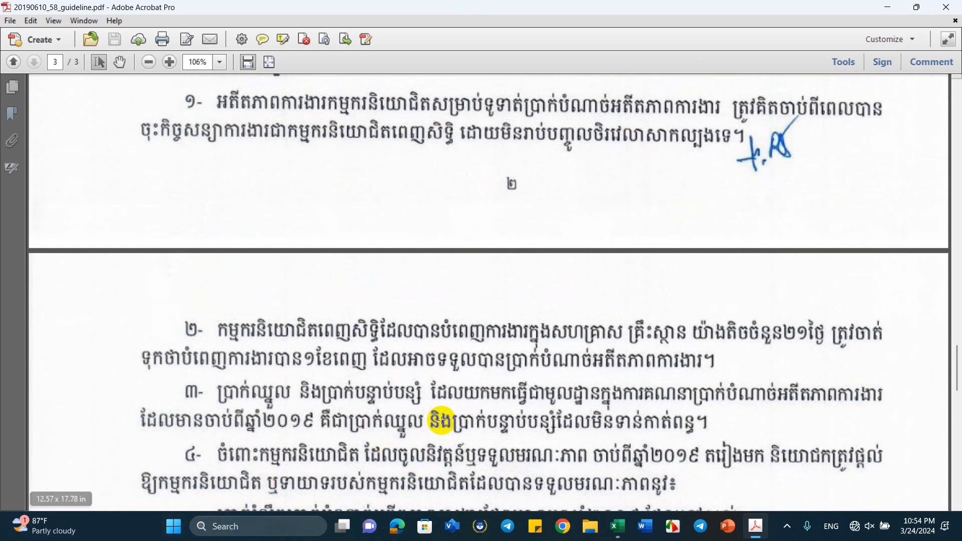
pyautogui.scroll(1, 350, 401)
pyautogui.scroll(2, 364, 399)
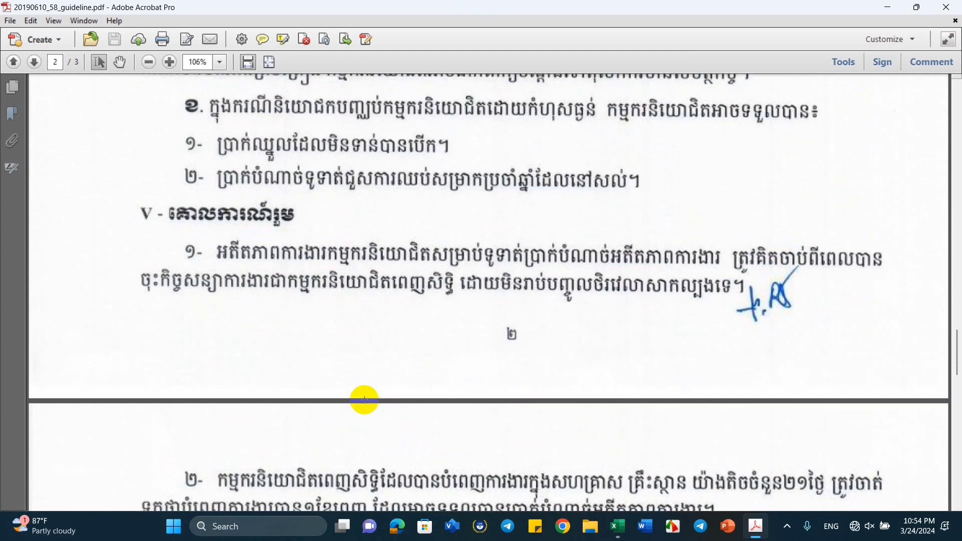
pyautogui.scroll(2, 364, 399)
pyautogui.scroll(-5, 364, 400)
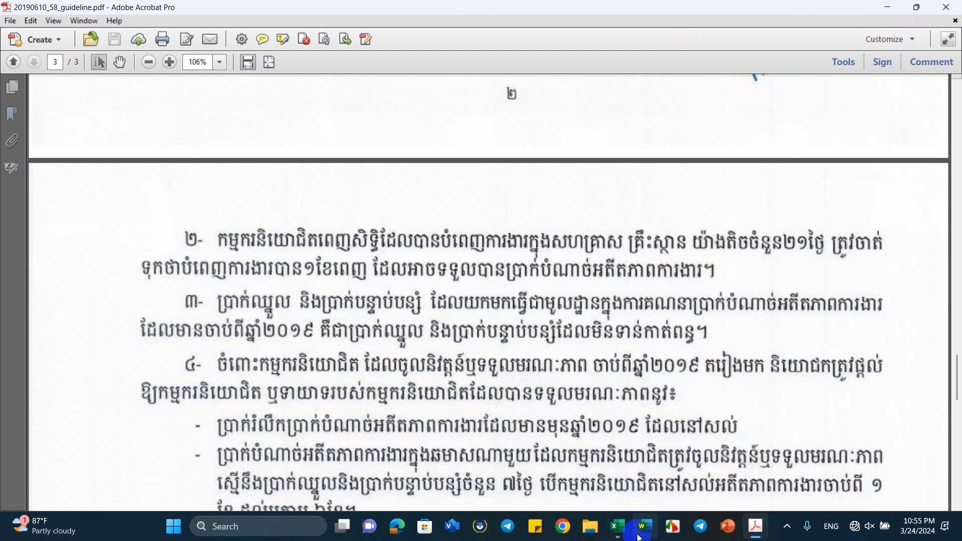
# Switch to the Seniority and Severance pay workbook in Excel and select employee A's Accrue cell
pyautogui.click(617, 535)
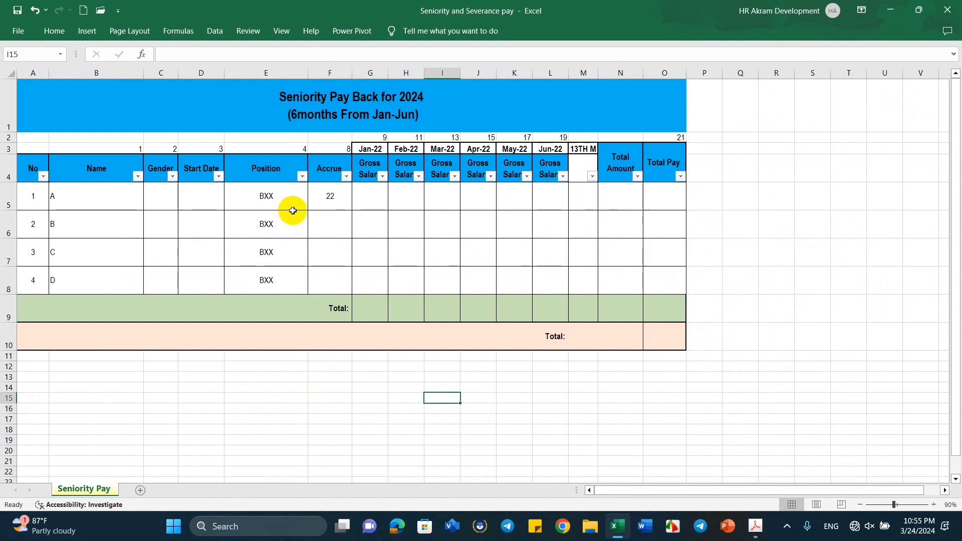
pyautogui.click(373, 203)
pyautogui.click(344, 197)
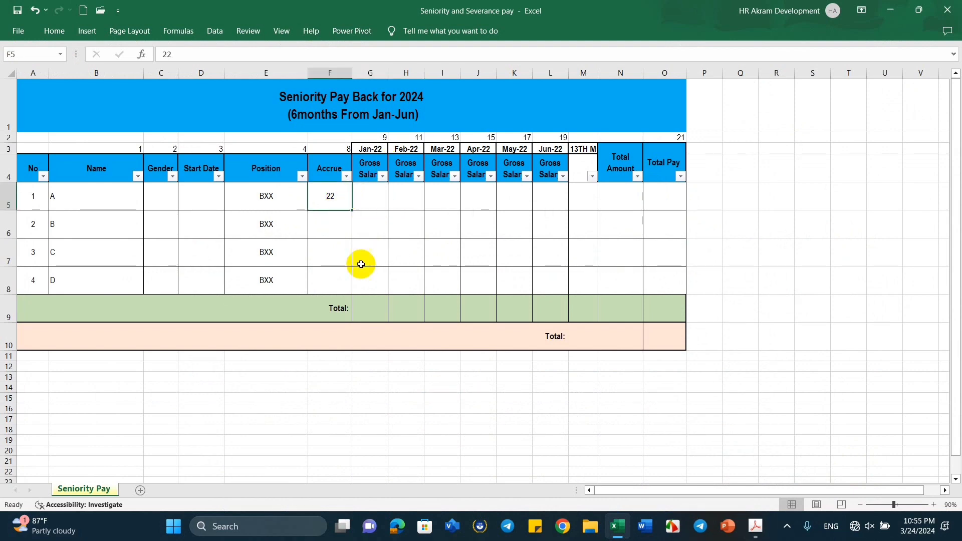
# Return to the guideline in Adobe Acrobat Pro and examine the working-day divisor in page 2's daily average wage formula
pyautogui.click(756, 526)
pyautogui.scroll(15, 465, 221)
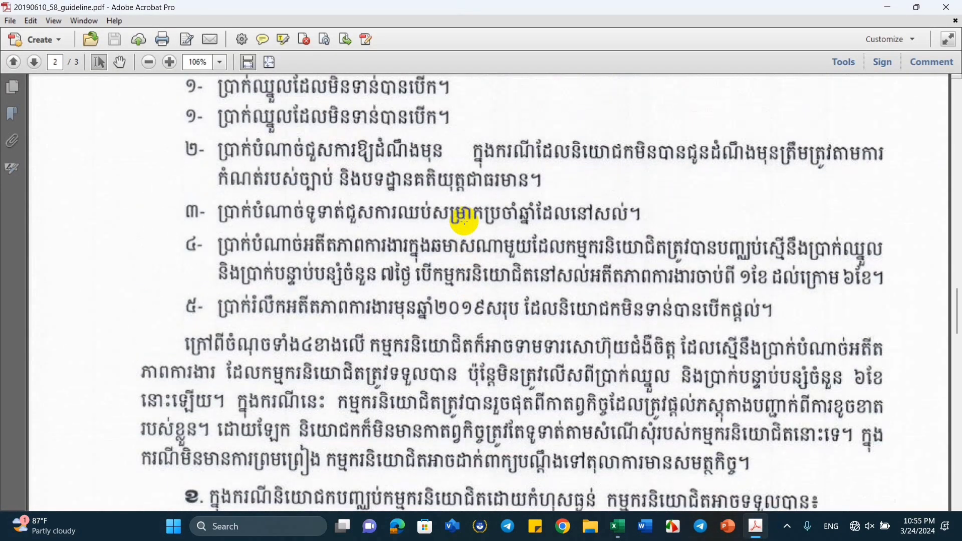
pyautogui.scroll(5, 464, 221)
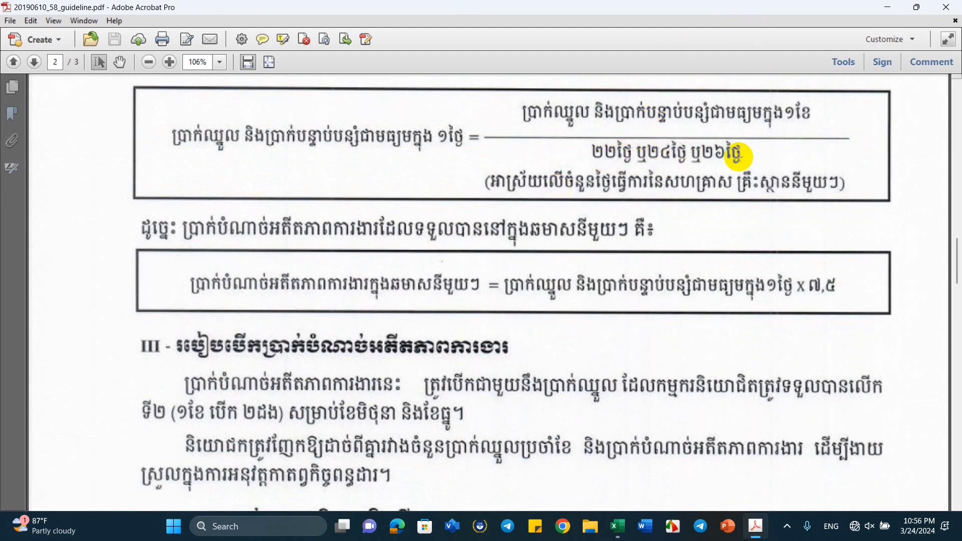
# Go back to the Excel workbook and set employee A's Accrue value to 26
pyautogui.click(888, 8)
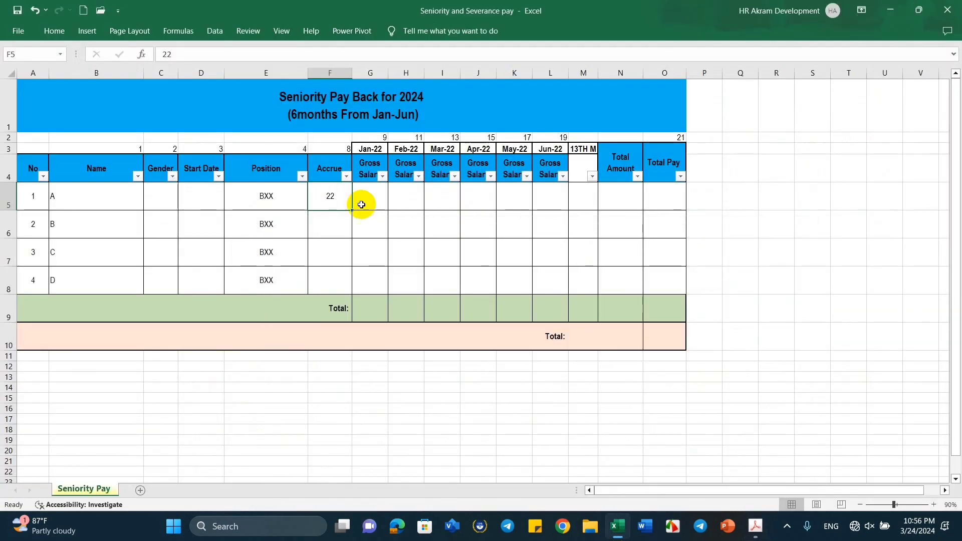
pyautogui.click(360, 197)
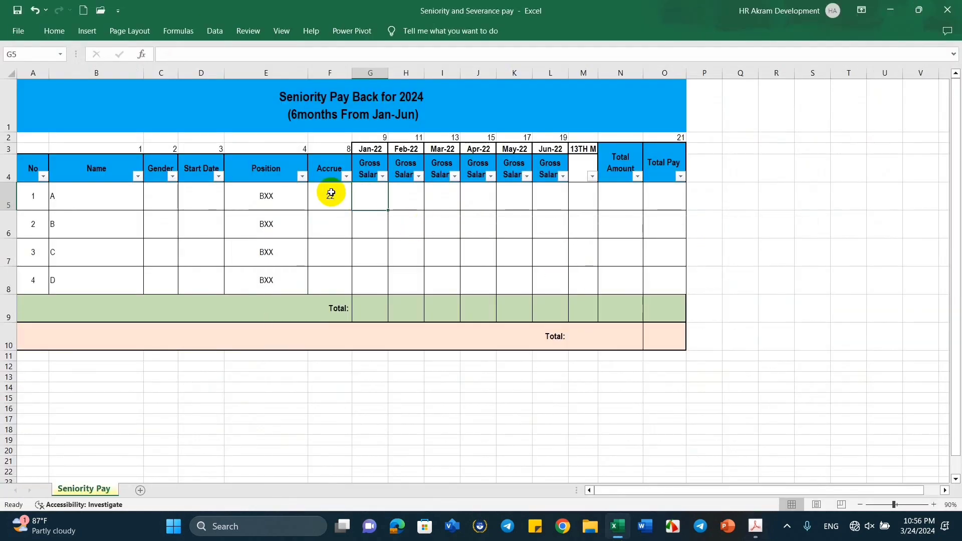
pyautogui.click(331, 197)
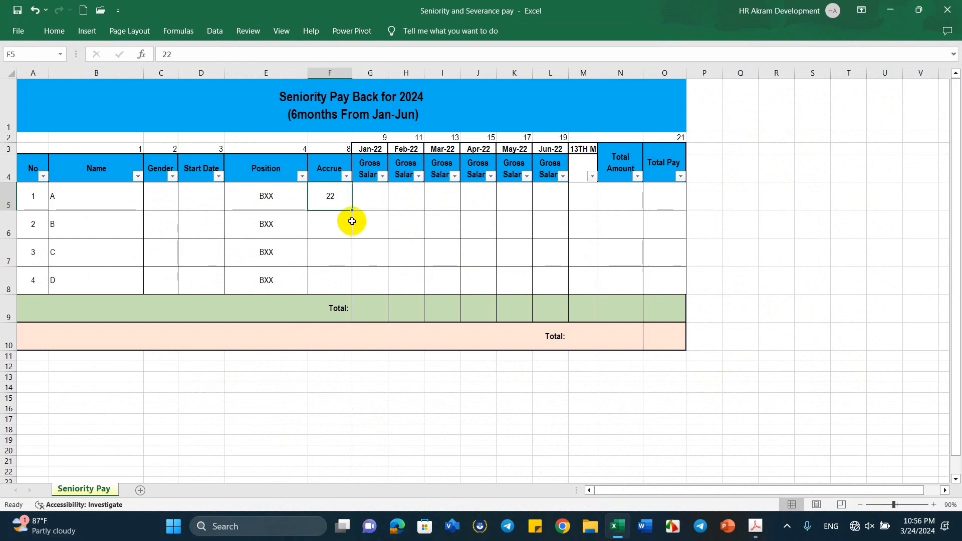
pyautogui.write('26')
pyautogui.click(354, 221)
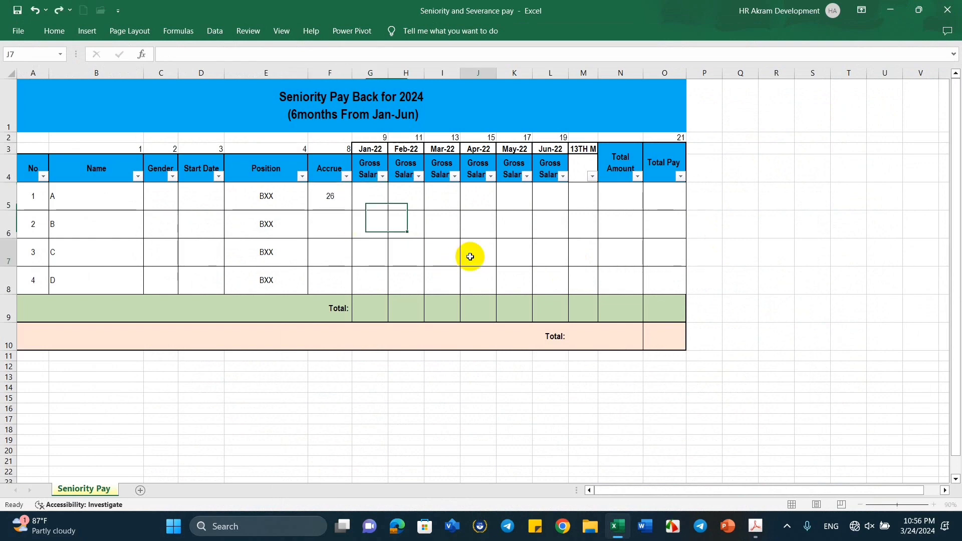
# Enter a gross salary of 500 for employee A in Jan-22 and fill it across through Jun-22
pyautogui.click(370, 200)
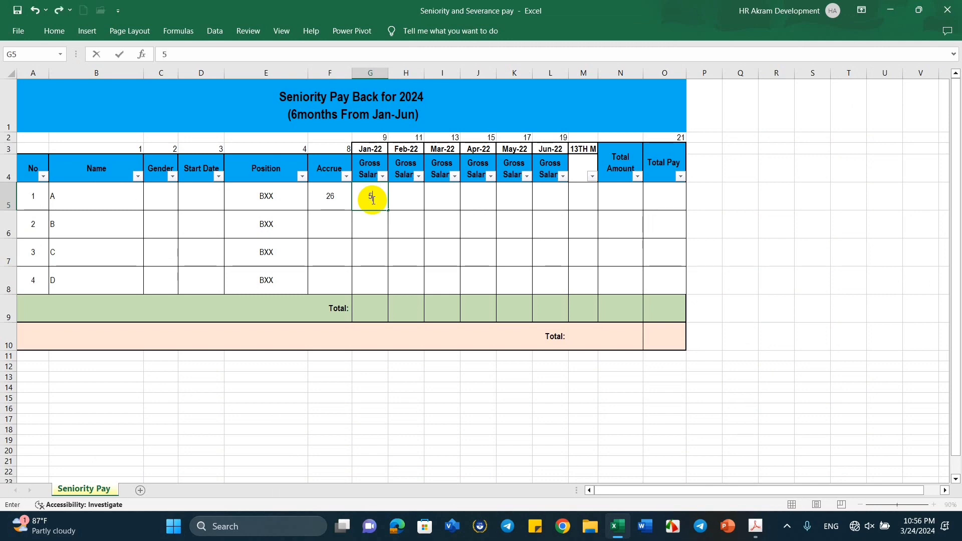
pyautogui.press('Return')
pyautogui.click(382, 206)
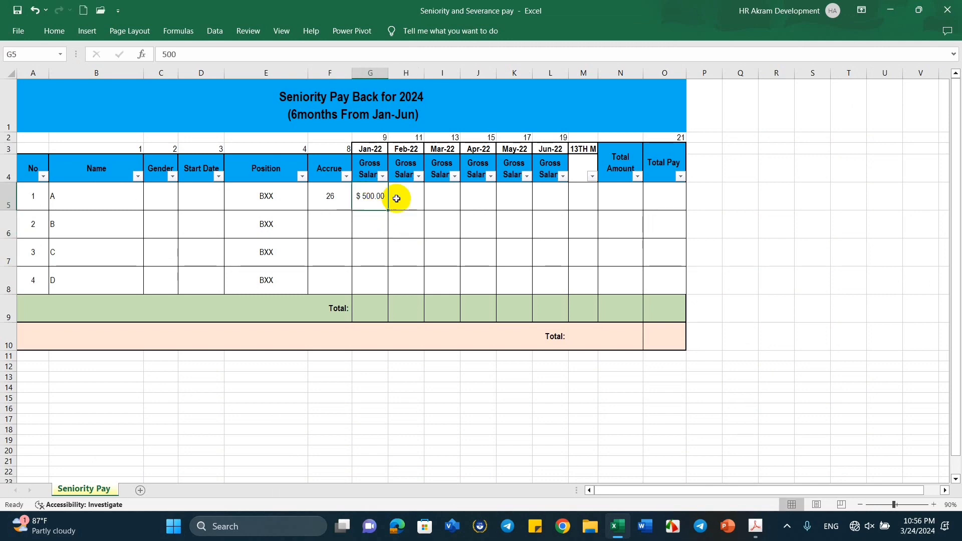
pyautogui.moveTo(389, 209); pyautogui.dragTo(554, 210)
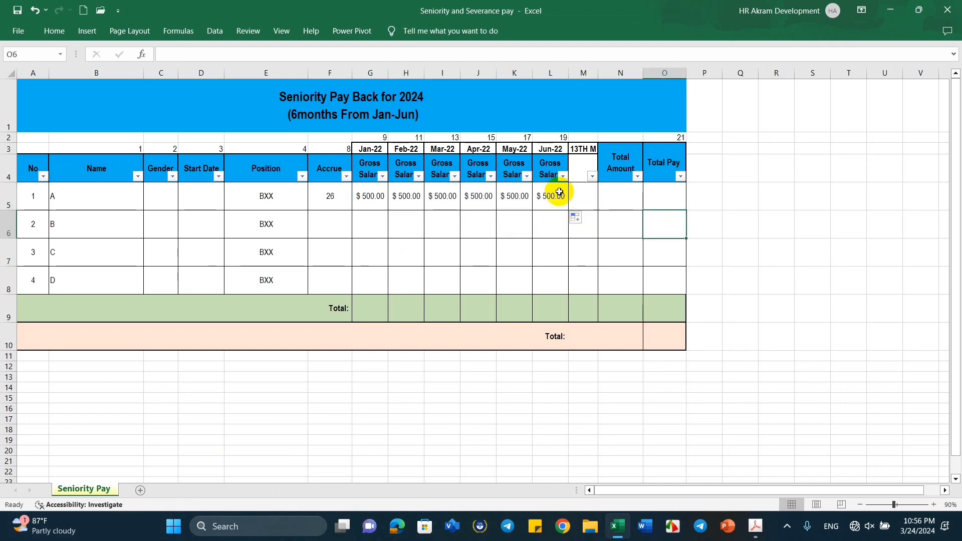
# Enter 500 as employee A's 13th-month amount
pyautogui.click(582, 195)
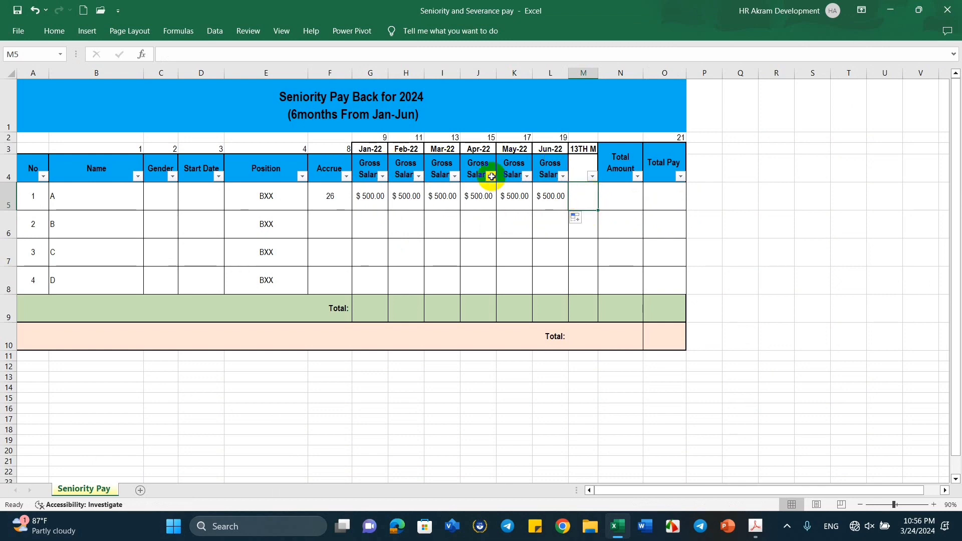
pyautogui.write('500')
pyautogui.click(608, 201)
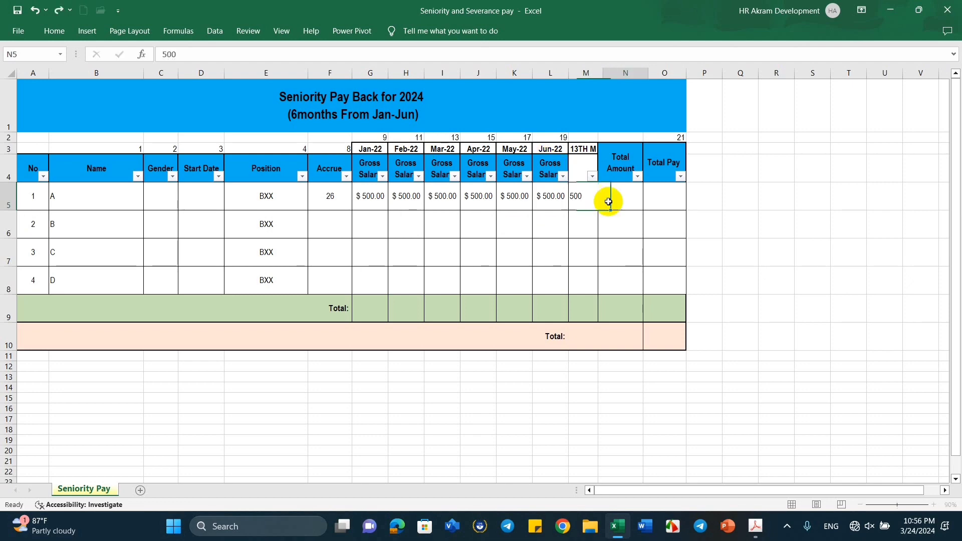
pyautogui.click(703, 231)
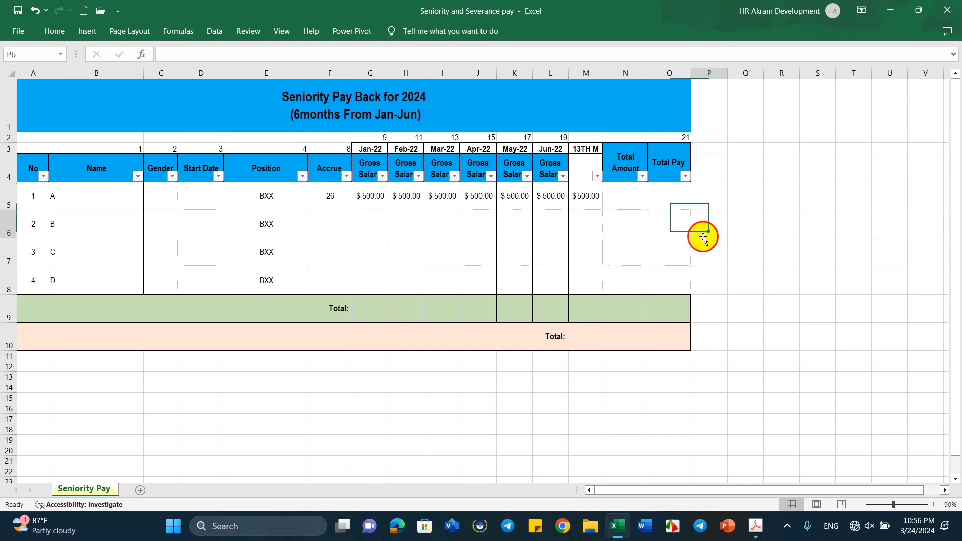
# Start a formula in employee A's Total Amount cell, N5
pyautogui.click(615, 203)
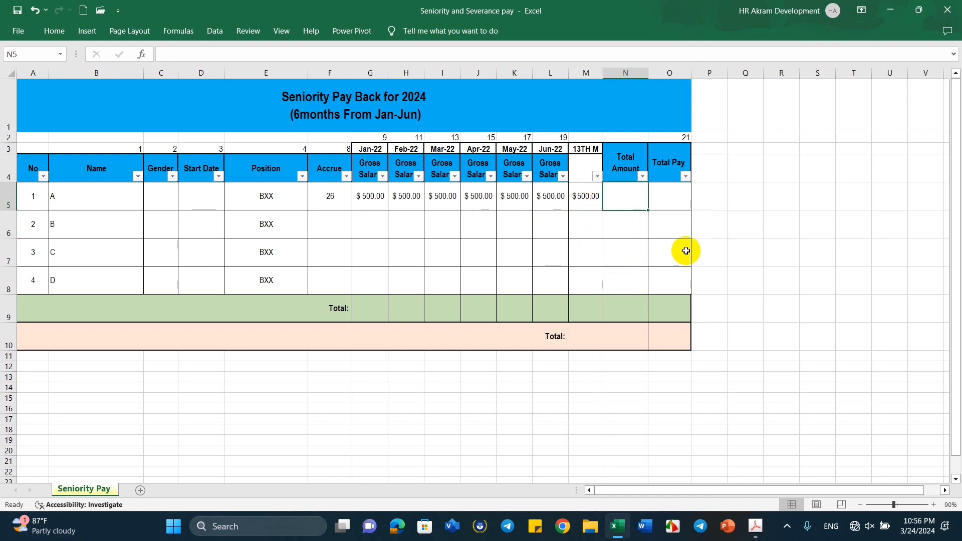
pyautogui.write('=')
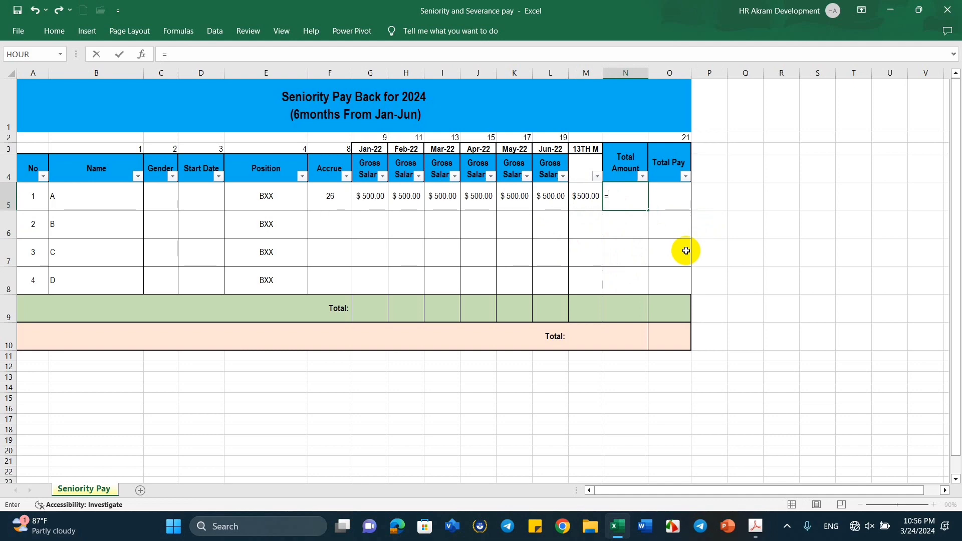
pyautogui.write('sum')
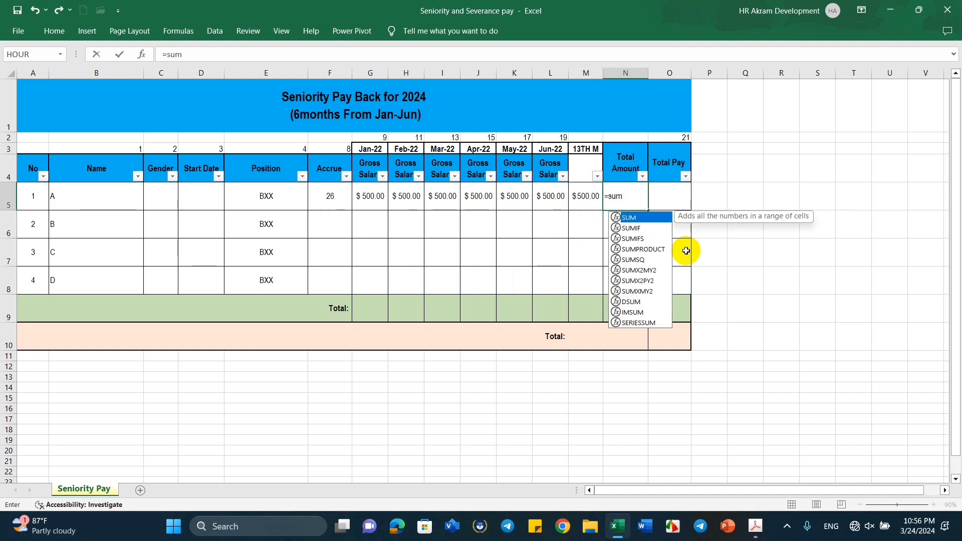
pyautogui.press('BackSpace')
pyautogui.press('BackSpace')
pyautogui.press('BackSpace')
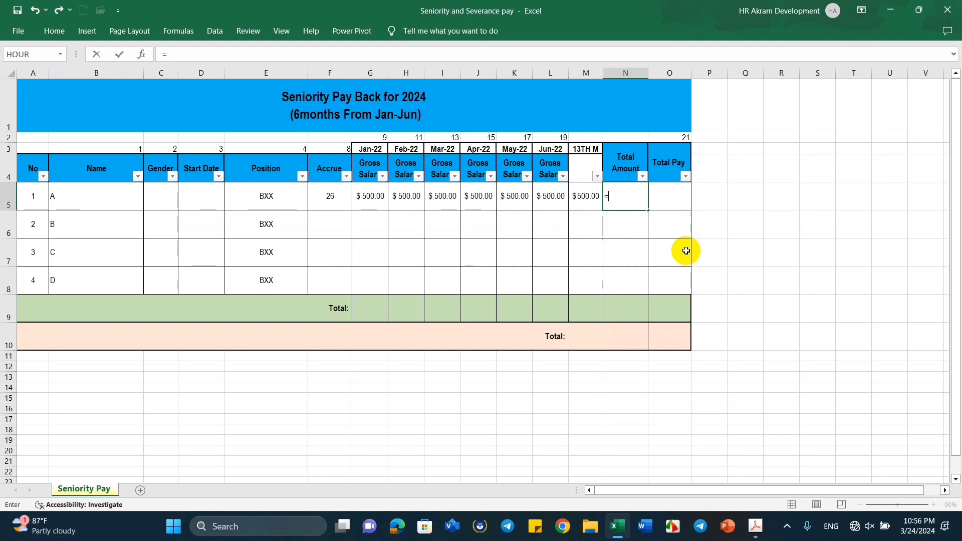
# Complete employee A's Total Amount formula as =ROUND(SUM(G5:M5),2)
pyautogui.write('rou')
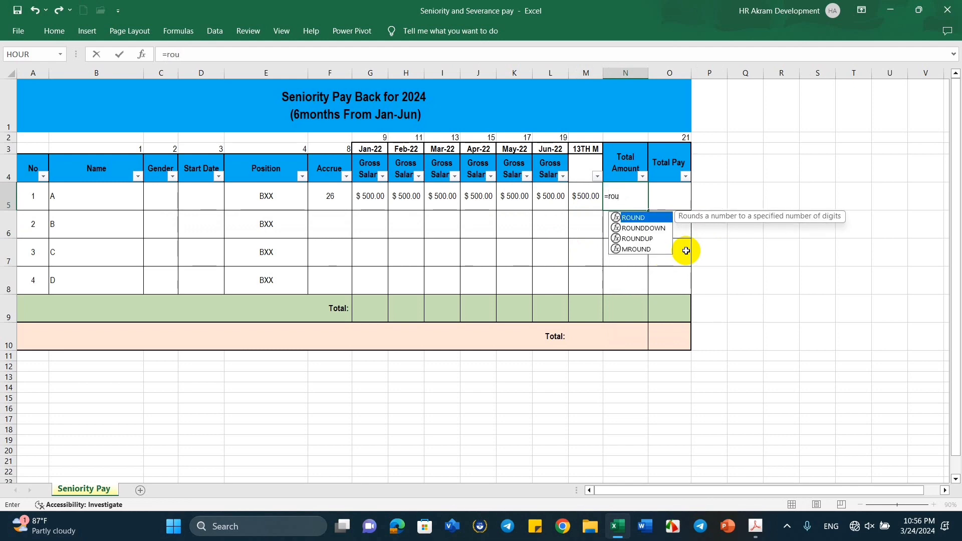
pyautogui.doubleClick(633, 217)
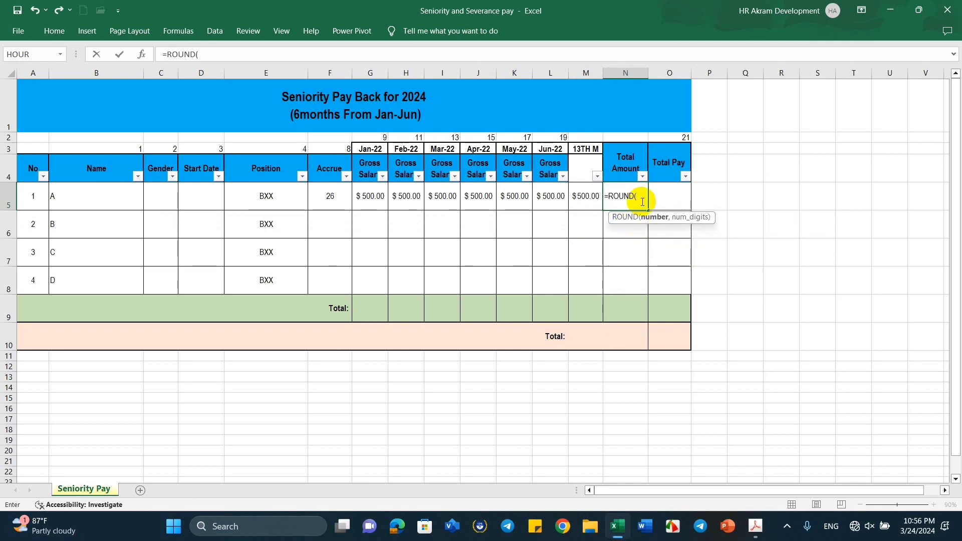
pyautogui.write('su')
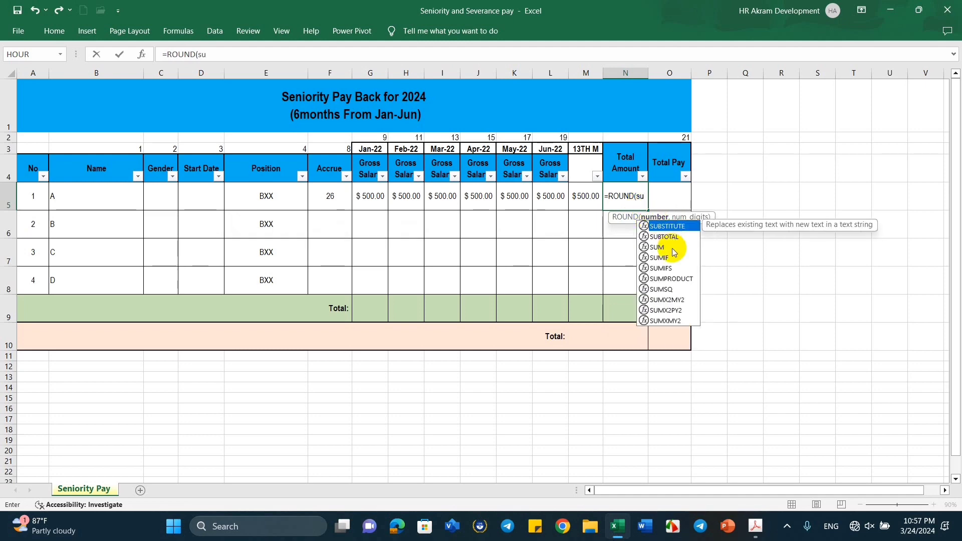
pyautogui.click(651, 248)
pyautogui.doubleClick(652, 248)
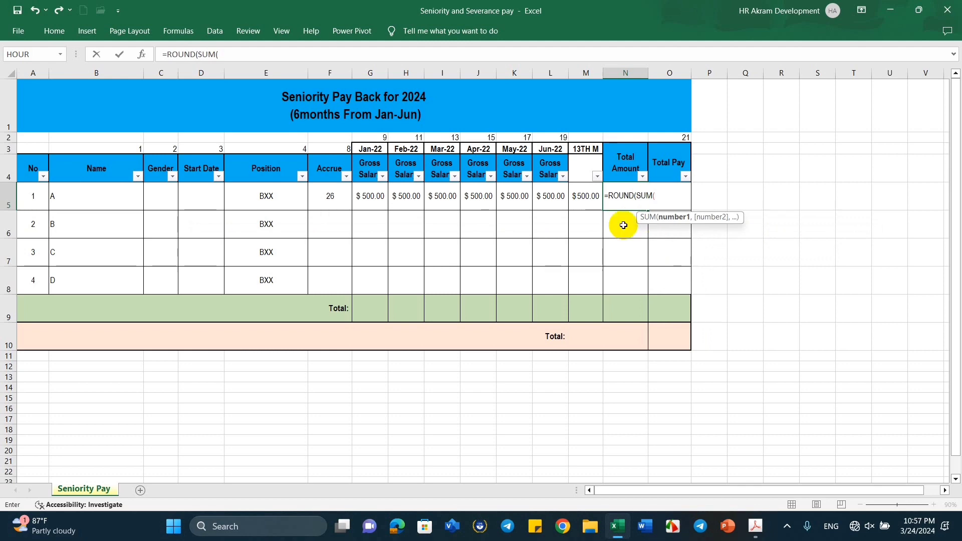
pyautogui.moveTo(377, 199); pyautogui.dragTo(584, 188)
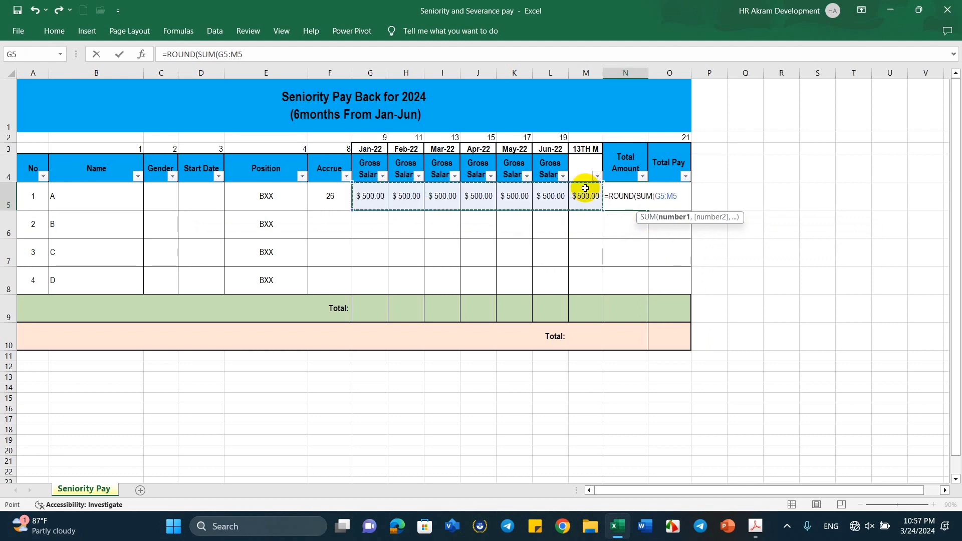
pyautogui.write('),')
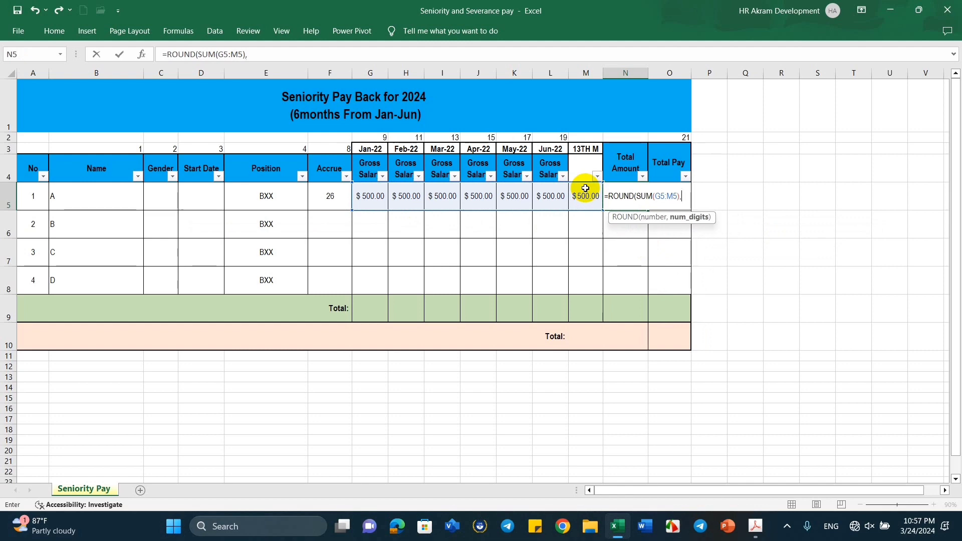
pyautogui.write('2')
pyautogui.write(')')
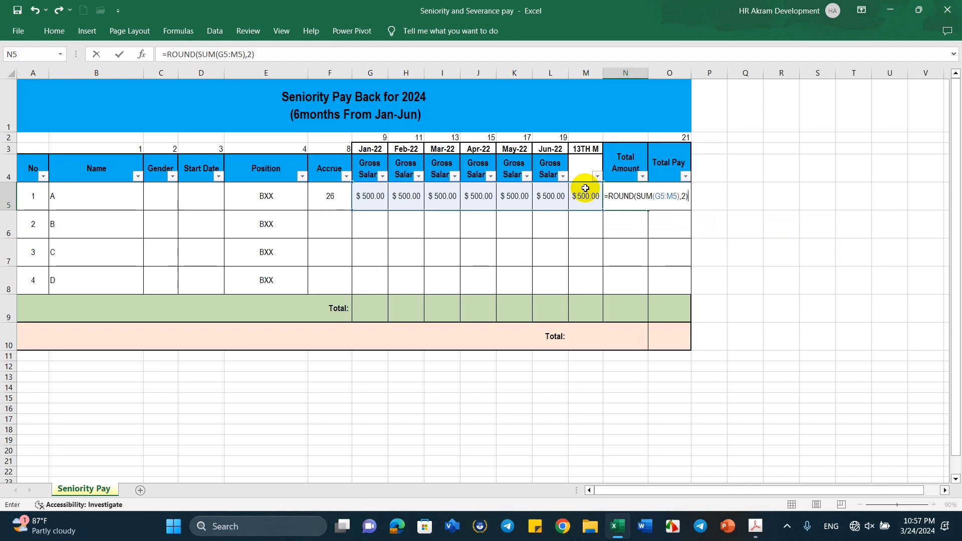
pyautogui.press('Return')
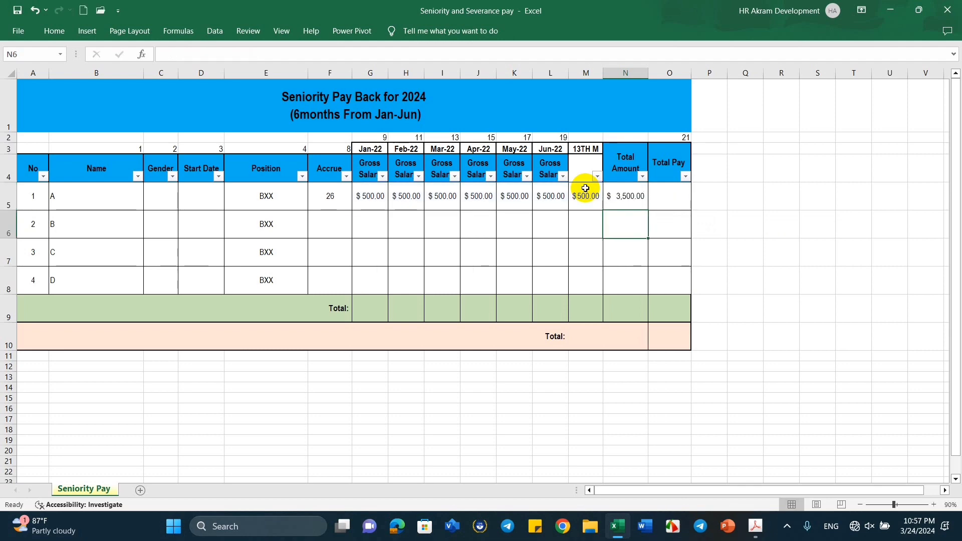
# Start a formula in employee A's Total Pay cell, O5, with the beginning of the ROUND function name
pyautogui.click(670, 199)
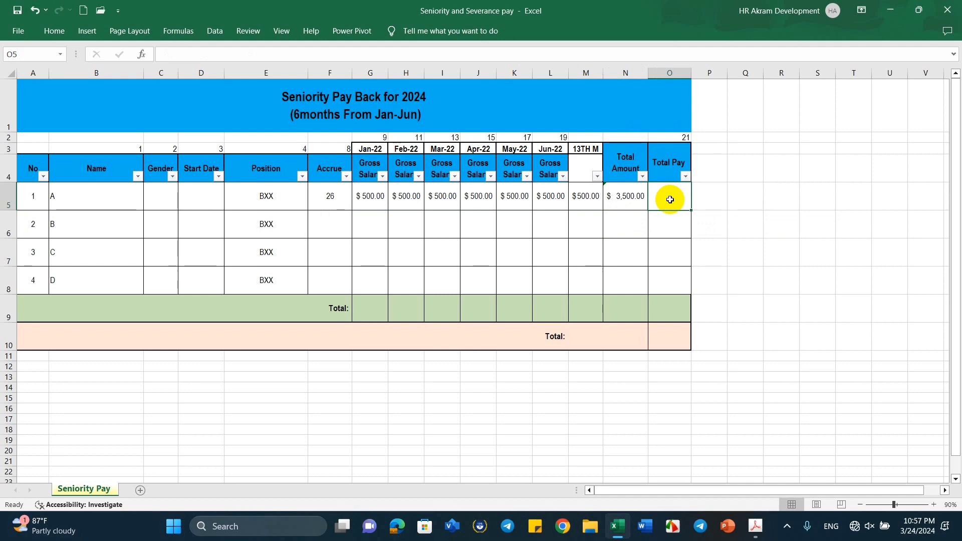
pyautogui.write('=')
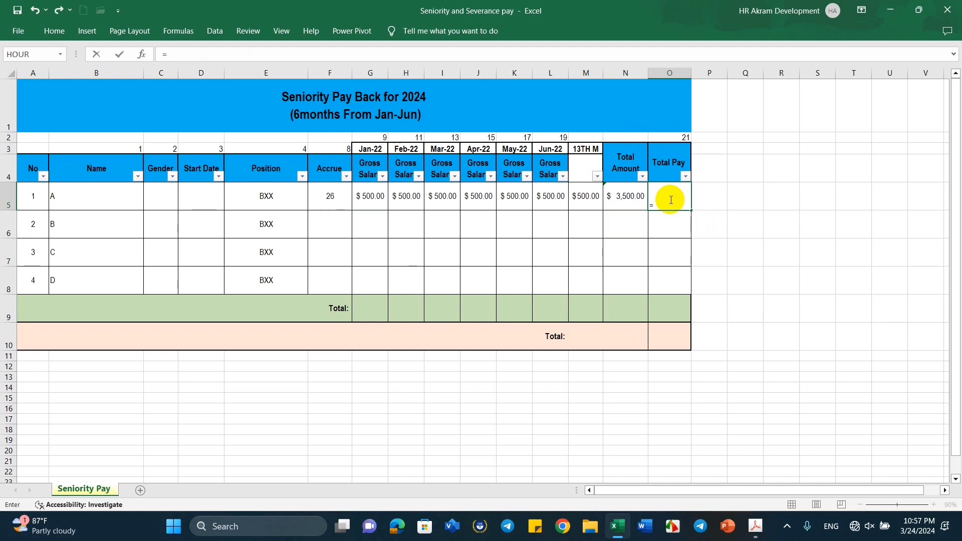
pyautogui.write('ou')
pyautogui.press('BackSpace')
pyautogui.press('BackSpace')
pyautogui.write('r')
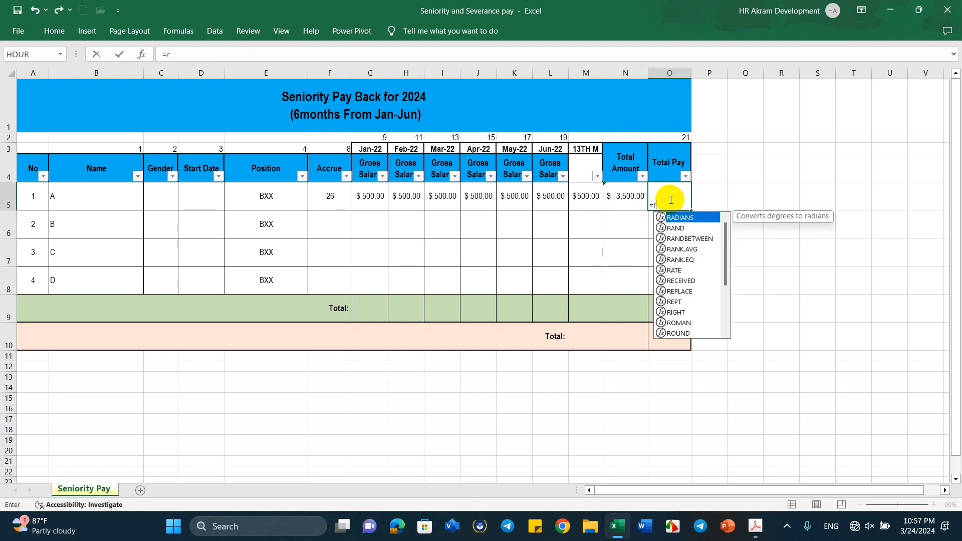
pyautogui.write('o')
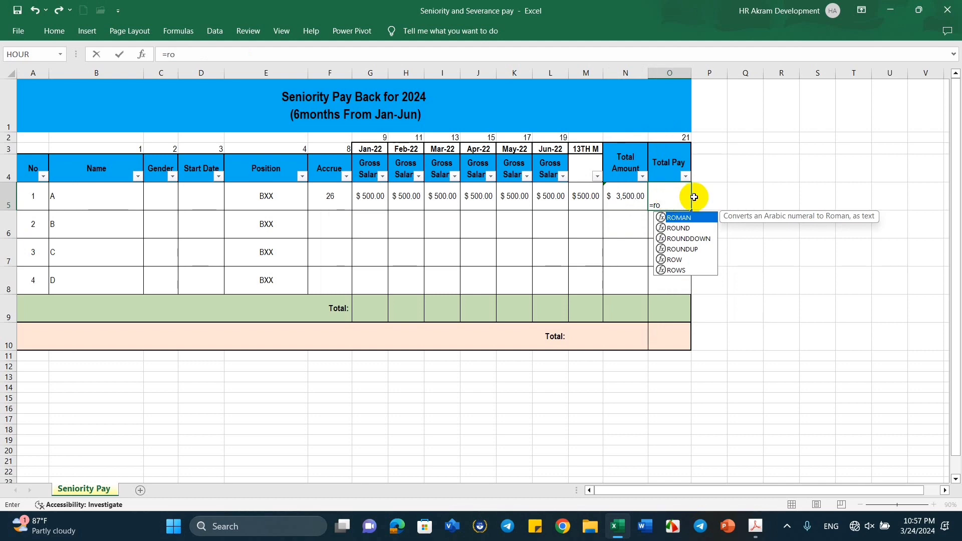
pyautogui.doubleClick(685, 218)
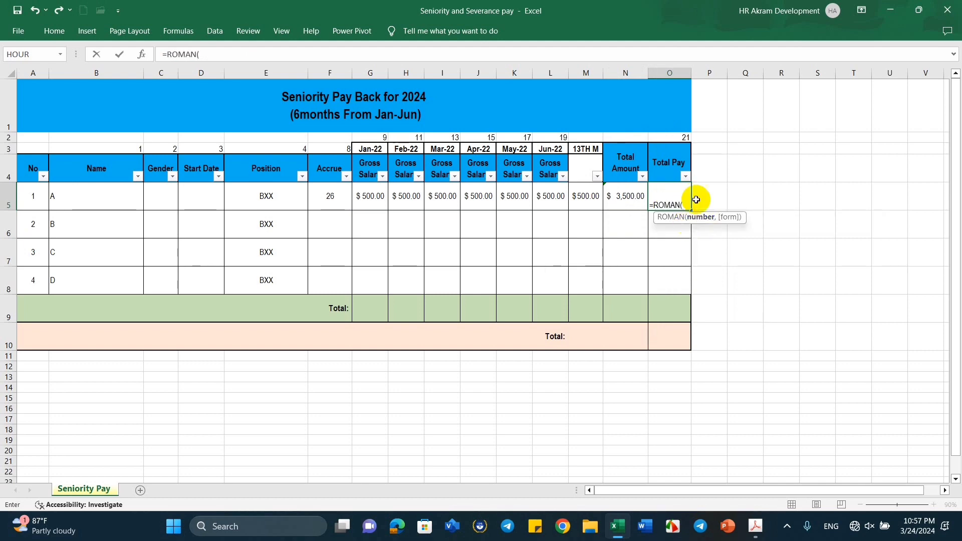
pyautogui.press('BackSpace')
pyautogui.press('BackSpace')
pyautogui.press('BackSpace')
pyautogui.press('BackSpace')
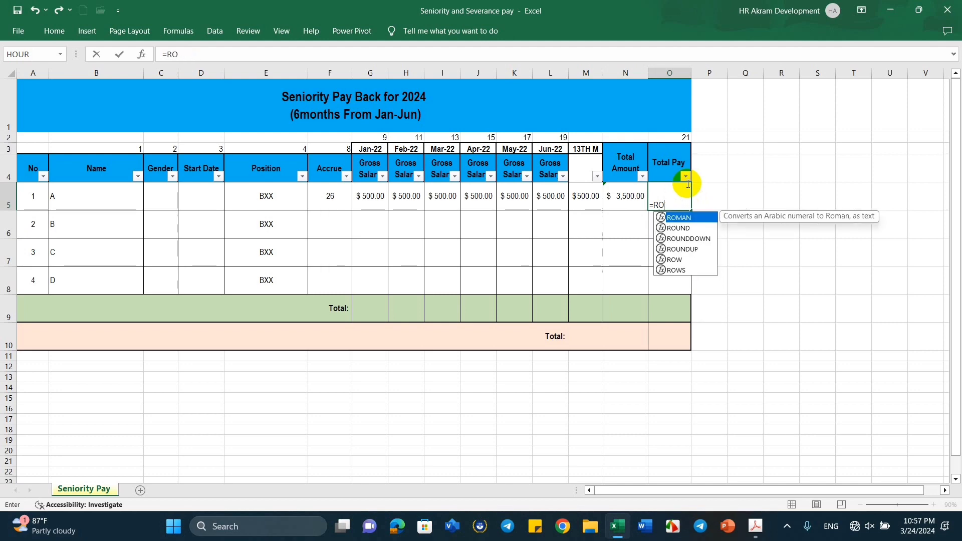
# Insert the ROUND function in O5 and divide the Total Amount in N5 by 26, adding a second division sign
pyautogui.doubleClick(697, 230)
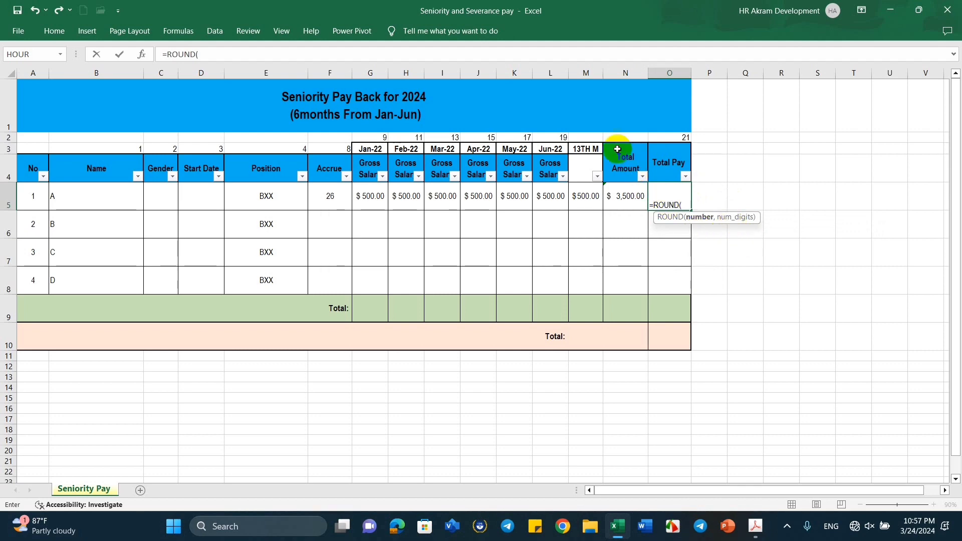
pyautogui.click(625, 196)
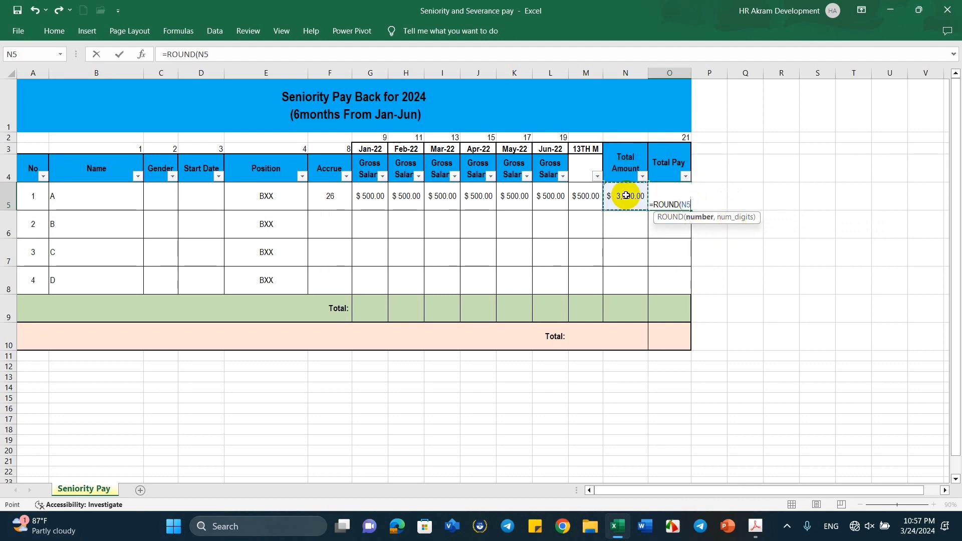
pyautogui.write('/')
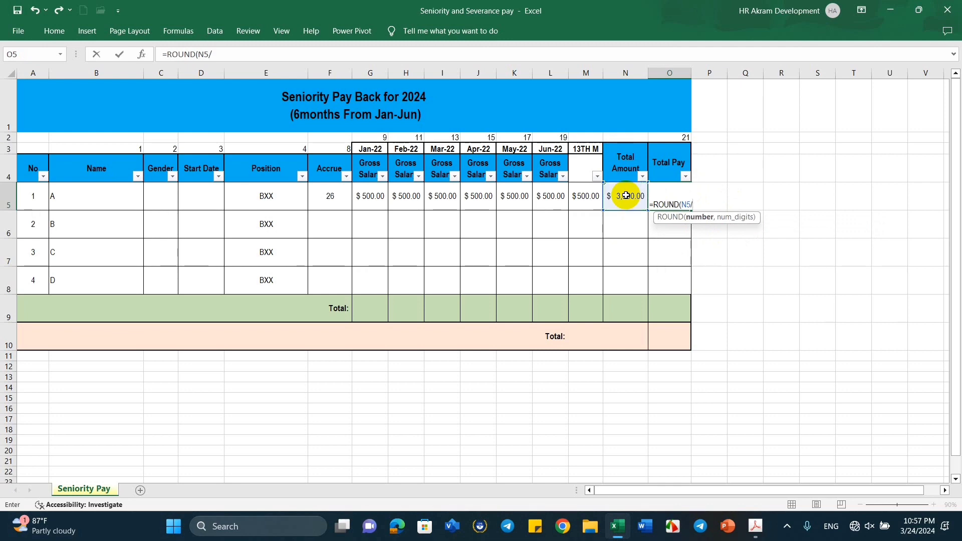
pyautogui.write('26/')
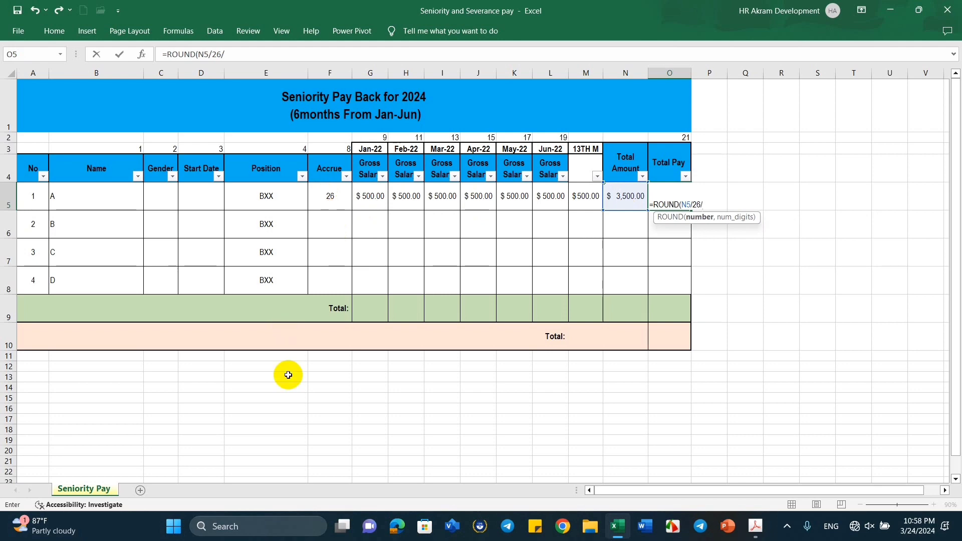
# Consult the seniority payment formula in the guideline PDF and complete the Total Pay formula as =ROUND(N5/26/6*7.5,2)
pyautogui.click(756, 528)
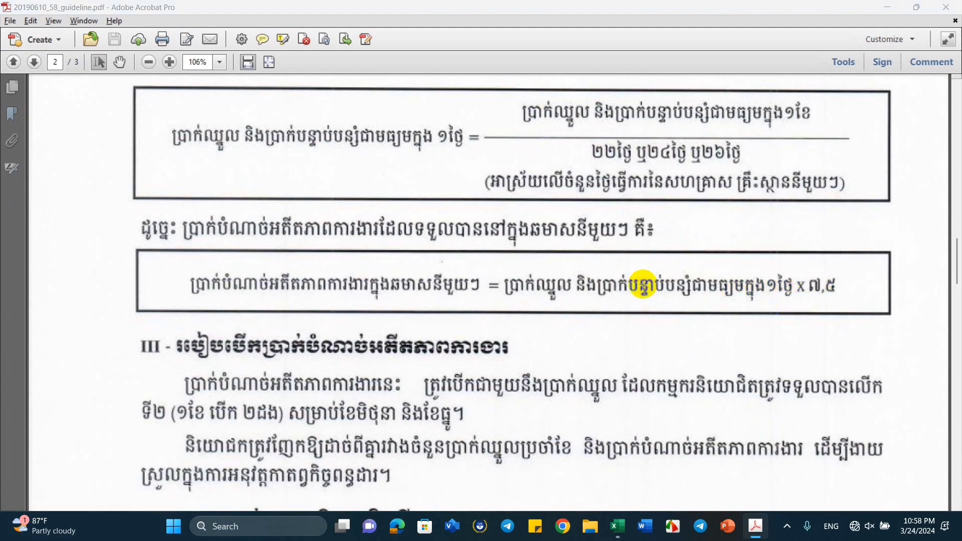
pyautogui.hotkey('alt', 'Tab')
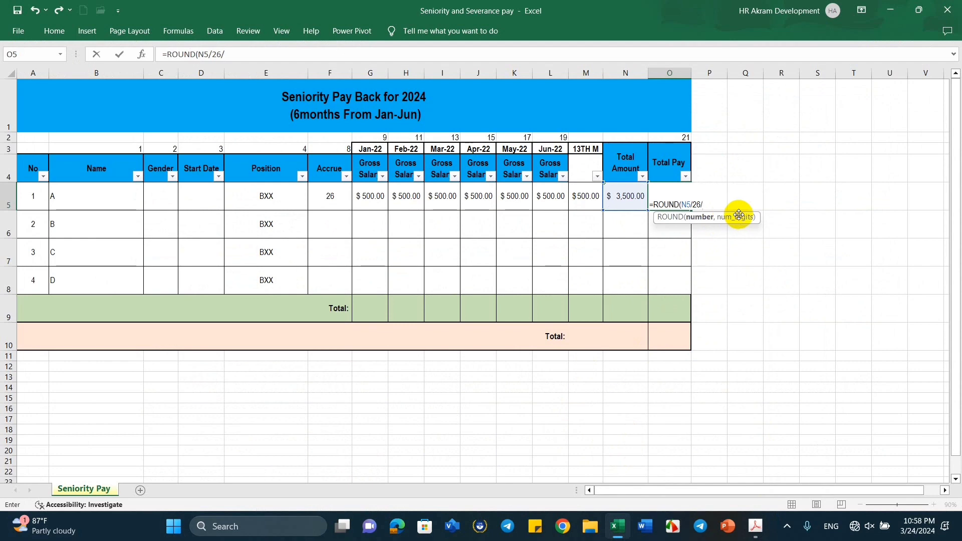
pyautogui.write('6*7.')
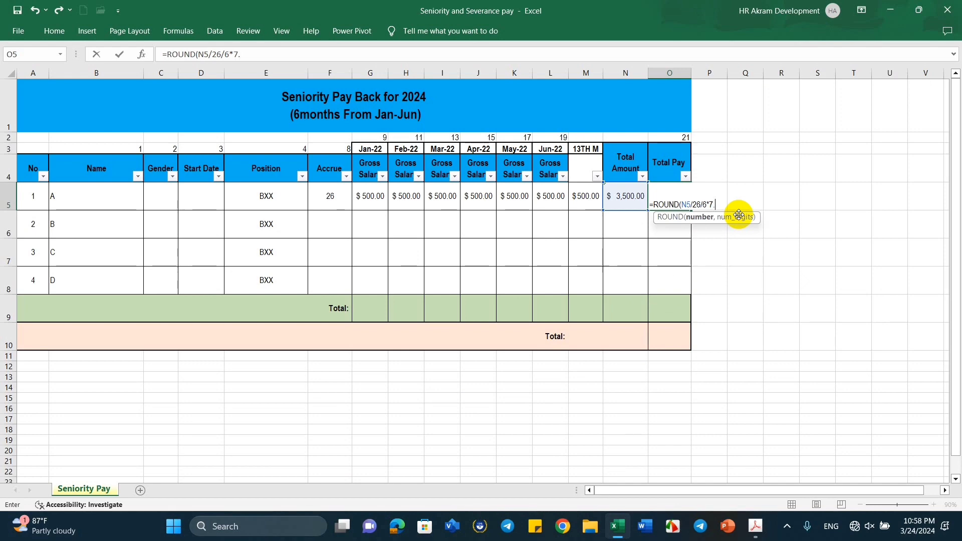
pyautogui.write('5')
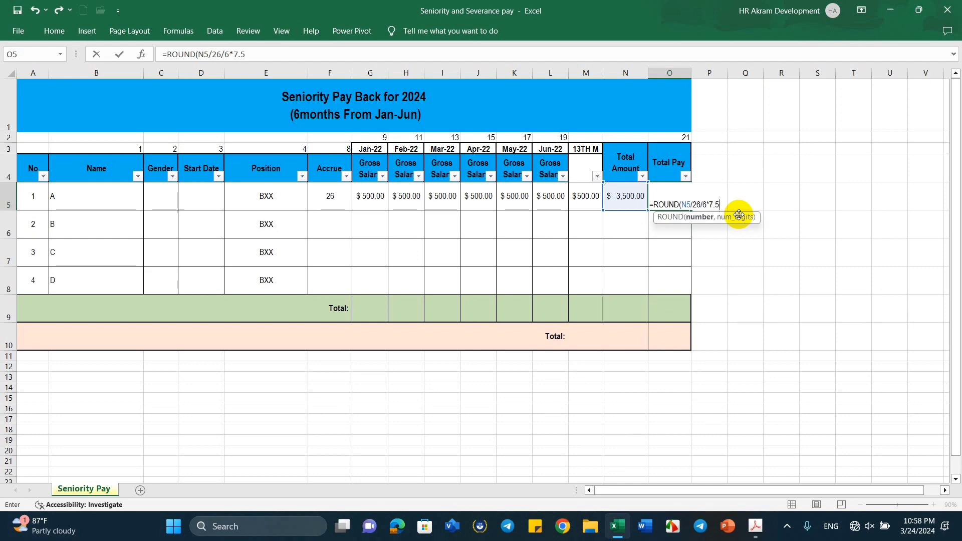
pyautogui.write(',2')
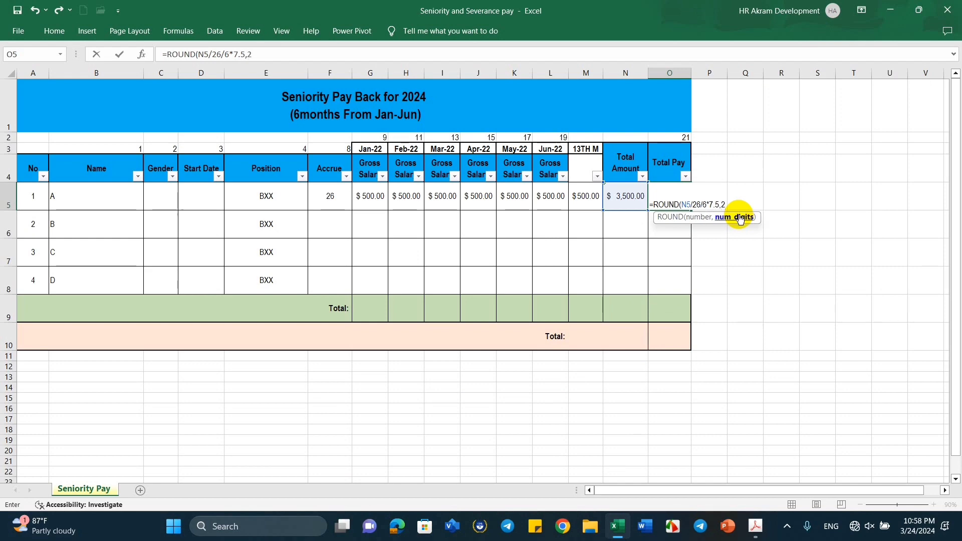
pyautogui.write('_')
pyautogui.write(')')
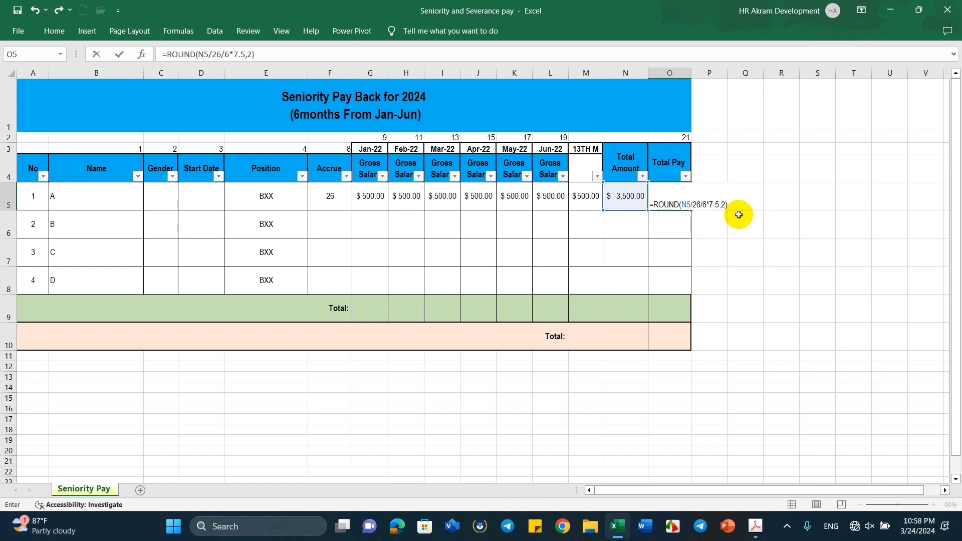
pyautogui.press('Return')
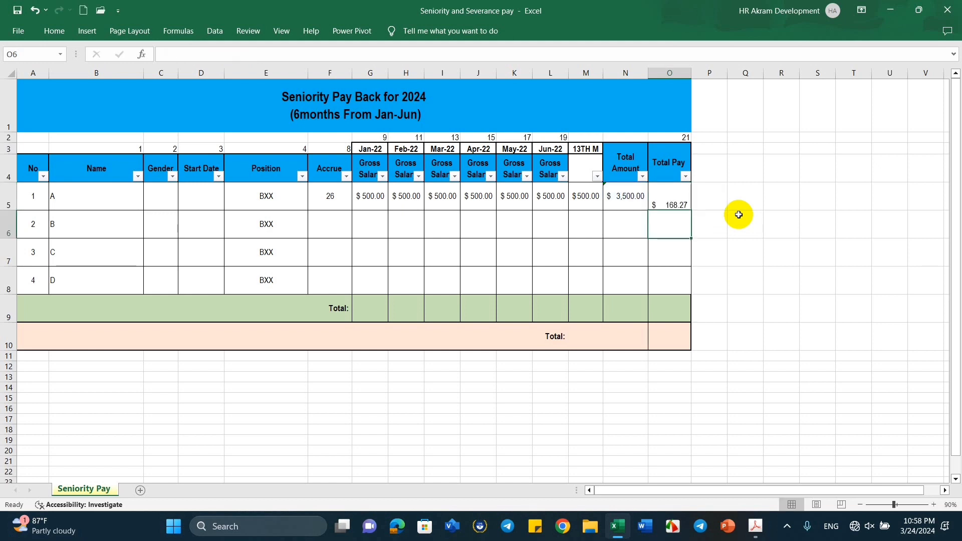
# Align employee A's Total Pay value vertically to the middle of its cell
pyautogui.click(666, 198)
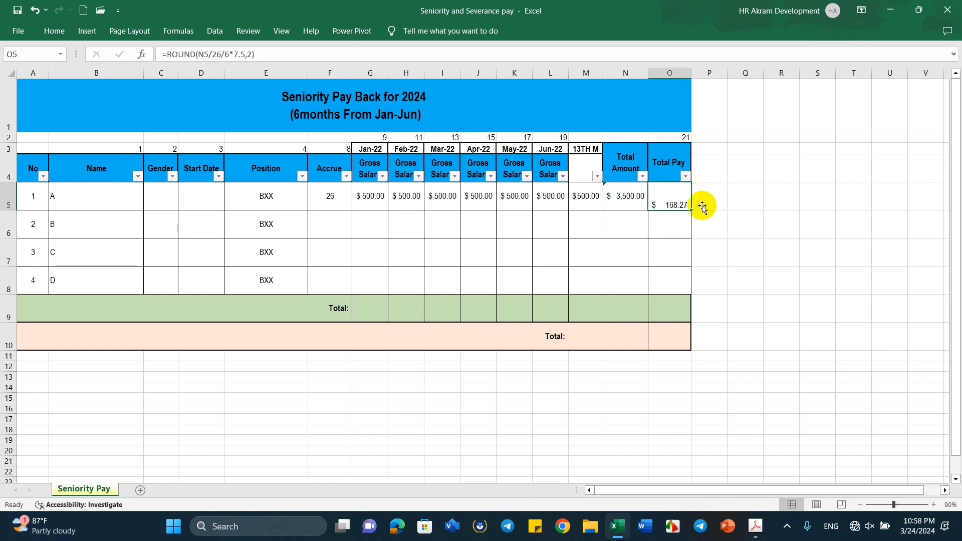
pyautogui.click(62, 37)
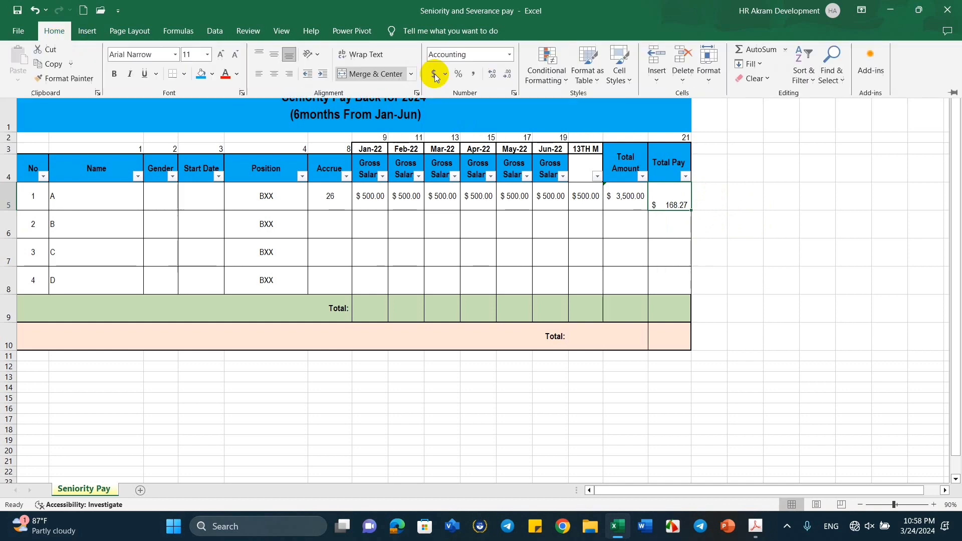
pyautogui.click(274, 56)
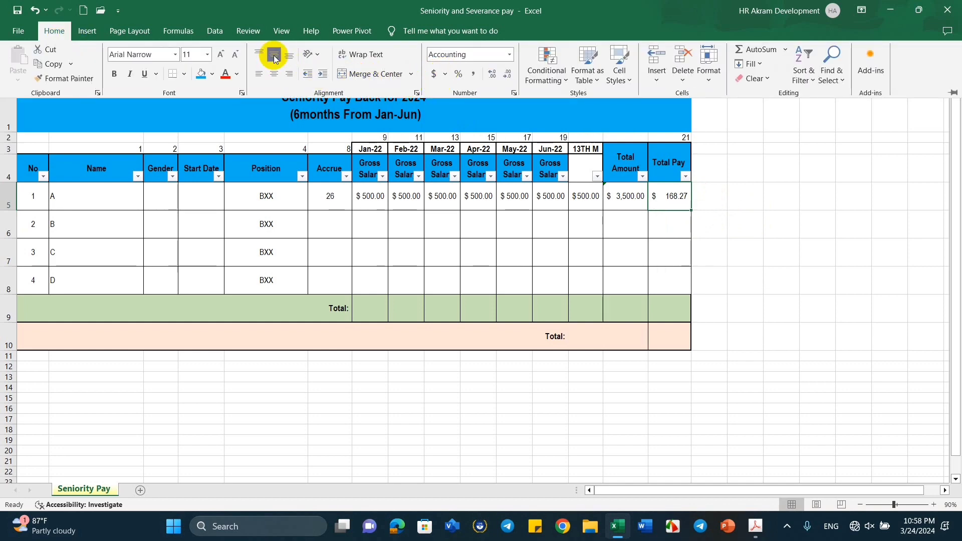
pyautogui.click(751, 224)
# Review the formulas in employee A's Total Amount and Total Pay cells
pyautogui.click(686, 205)
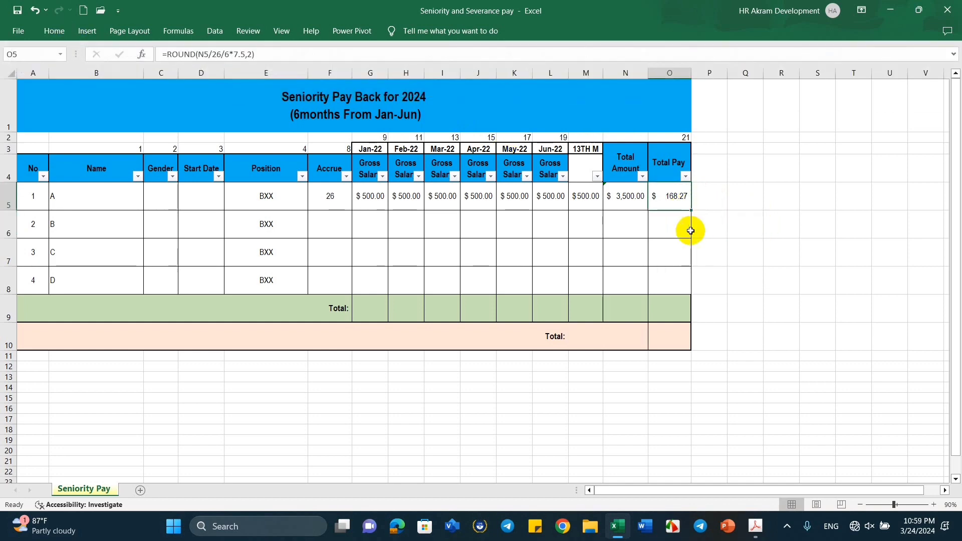
pyautogui.click(699, 253)
pyautogui.click(369, 312)
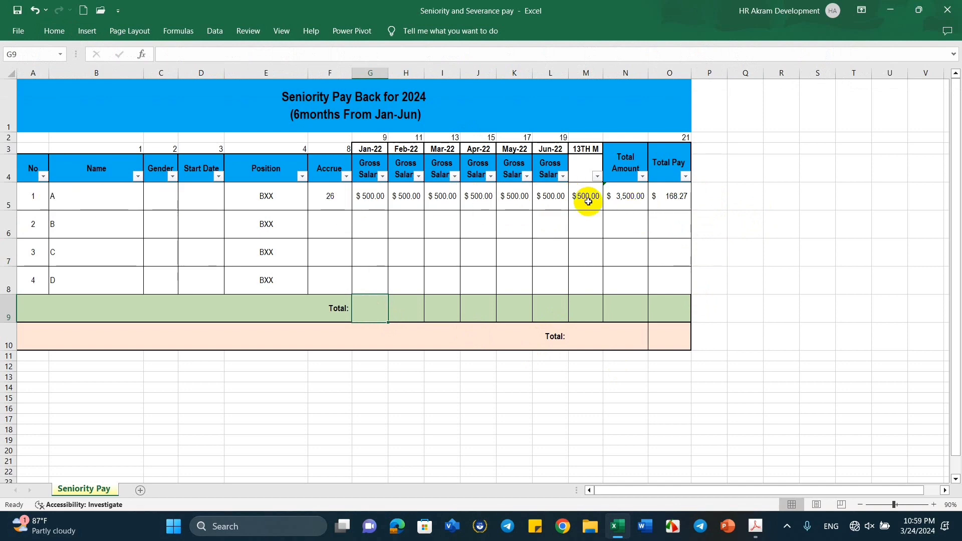
pyautogui.click(628, 204)
pyautogui.click(679, 199)
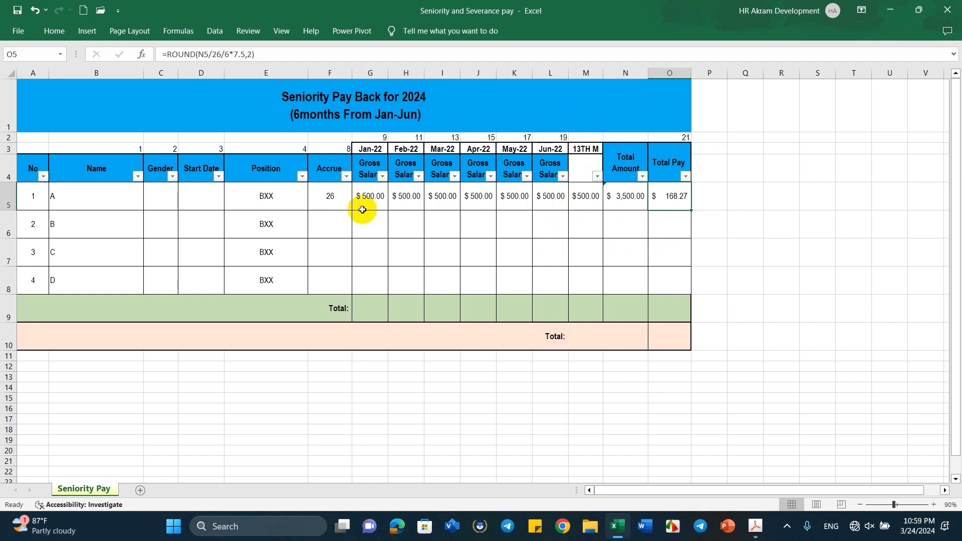
pyautogui.click(624, 196)
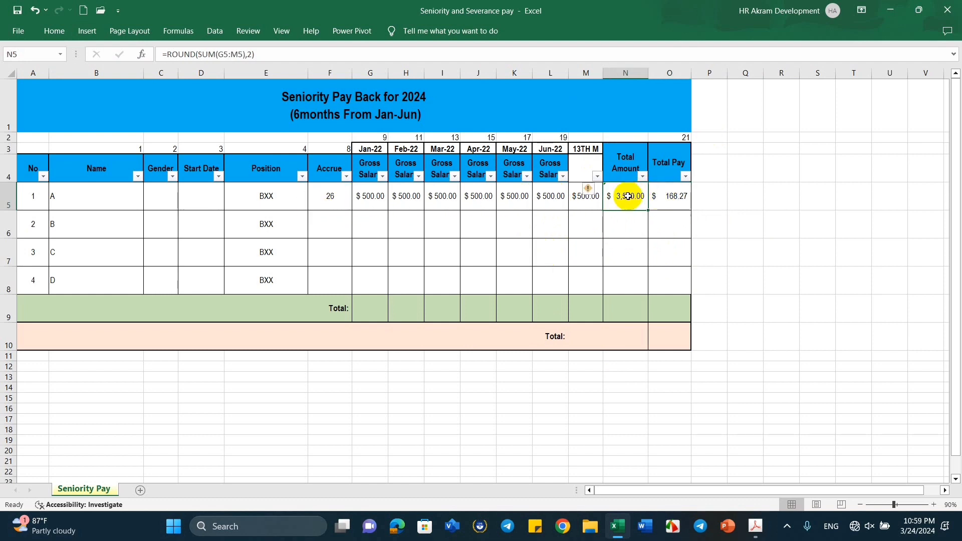
# Enter =ROUND(SUM(G5:G8),2) in G9 to total the January gross salaries
pyautogui.click(369, 308)
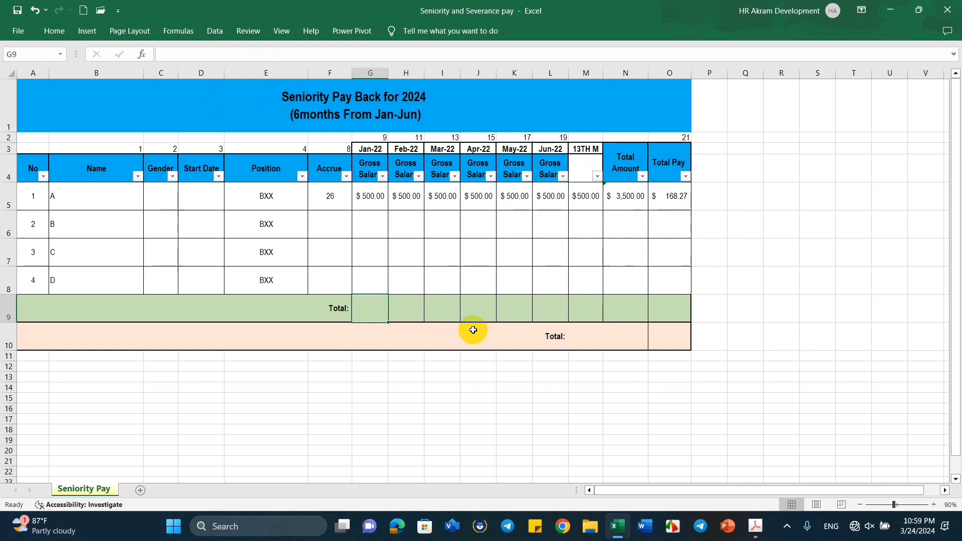
pyautogui.write('=rou')
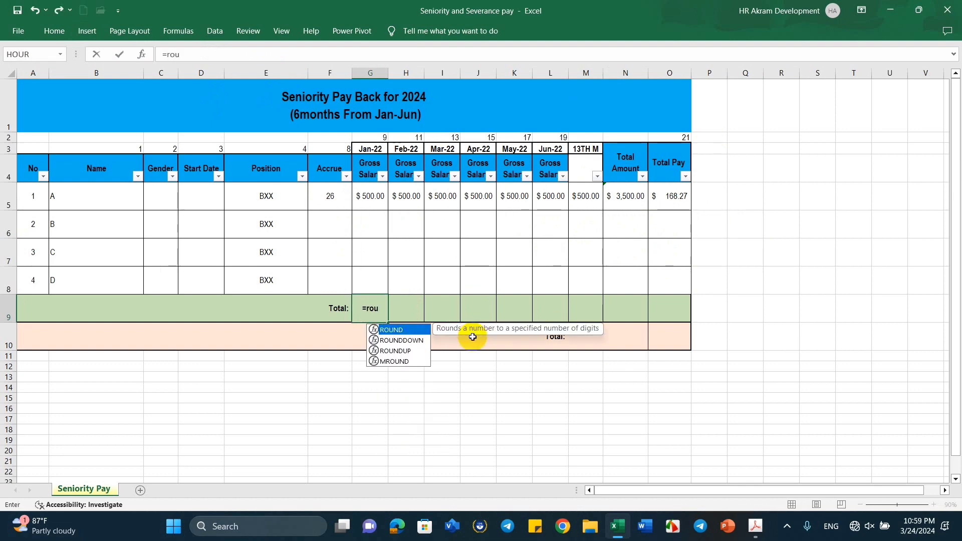
pyautogui.doubleClick(406, 330)
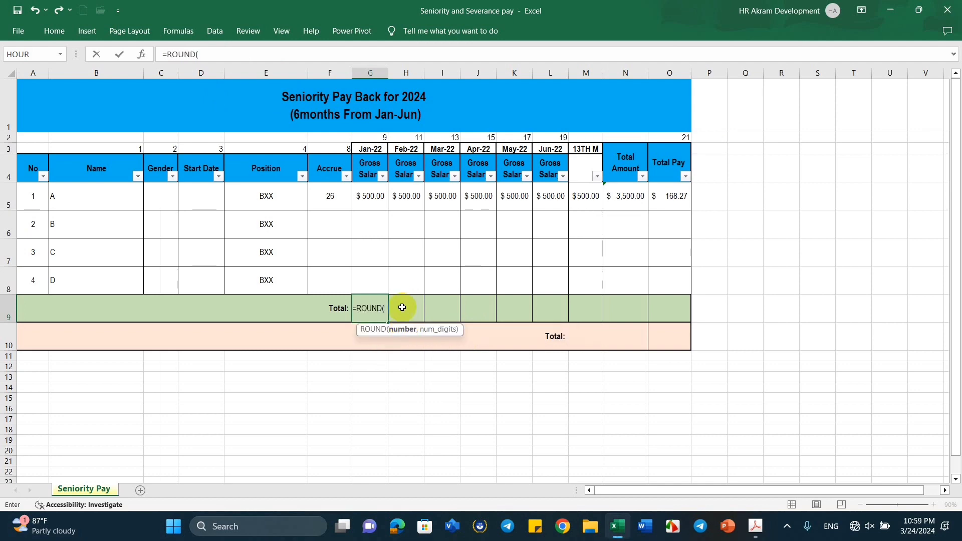
pyautogui.write('su')
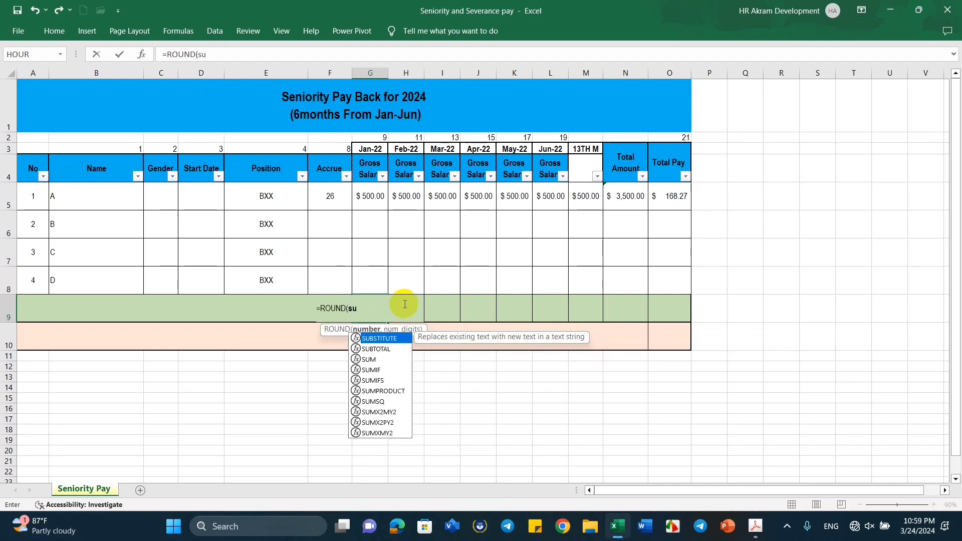
pyautogui.click(371, 360)
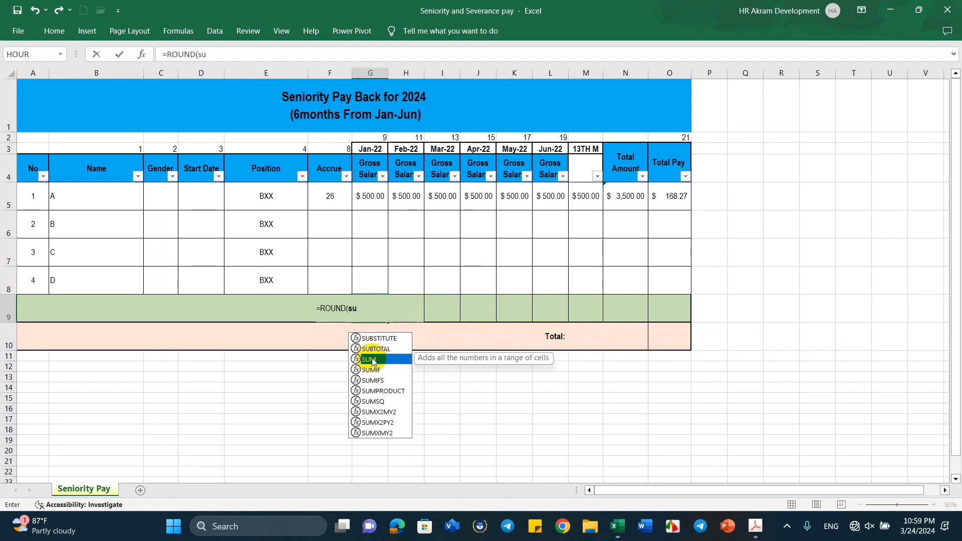
pyautogui.doubleClick(371, 360)
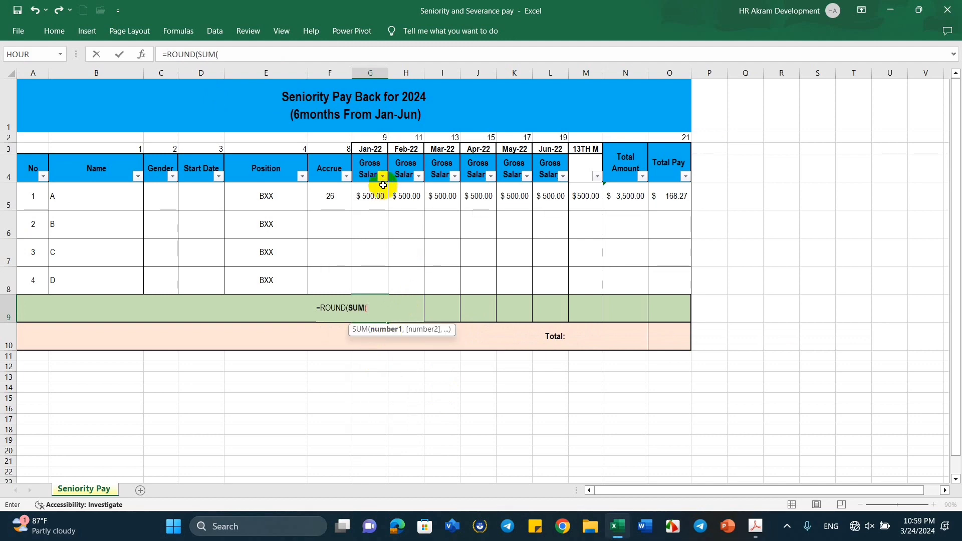
pyautogui.moveTo(377, 189); pyautogui.dragTo(384, 283)
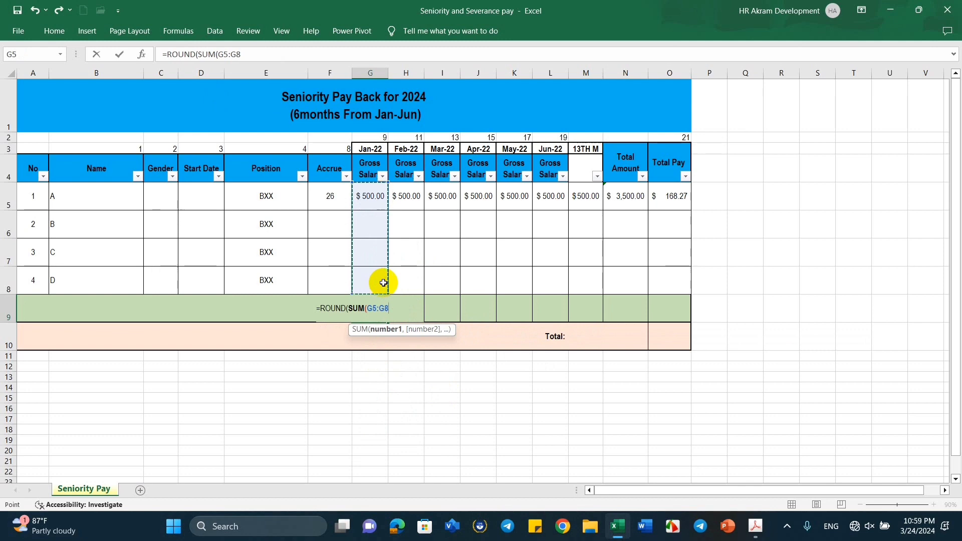
pyautogui.write(')')
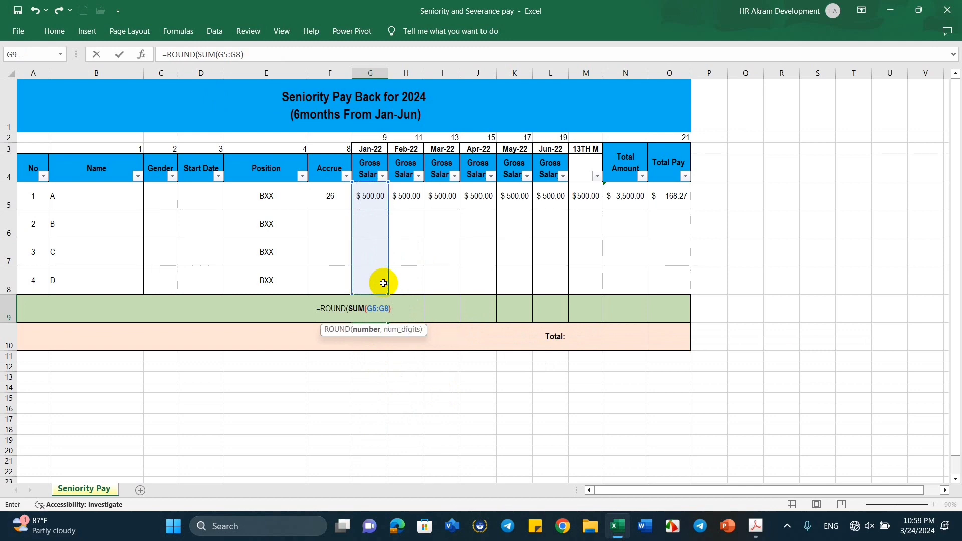
pyautogui.write(',2)')
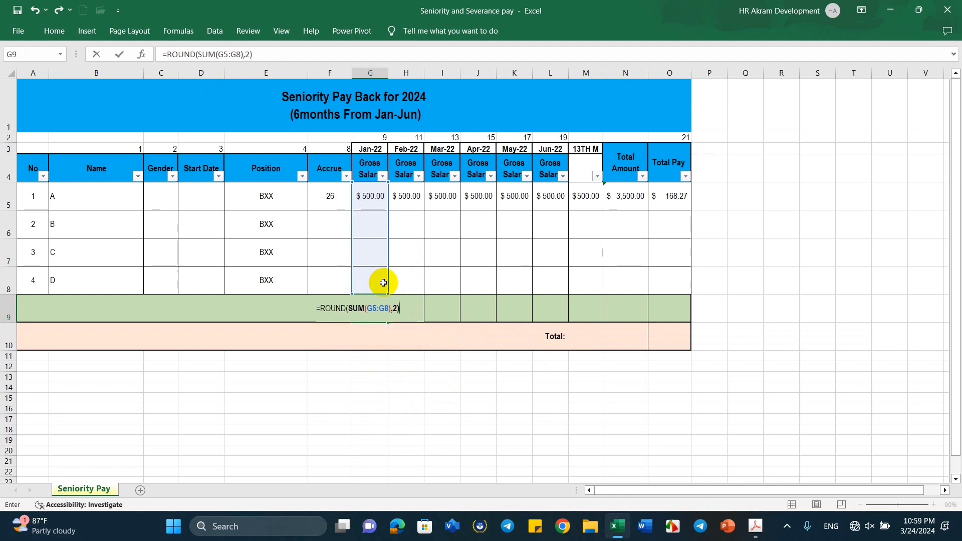
pyautogui.press('Return')
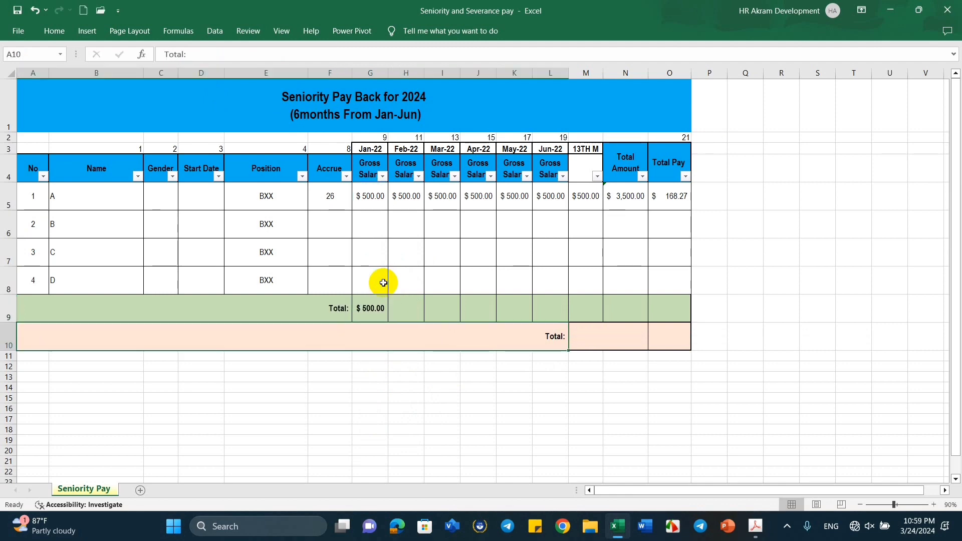
# Copy the January total formula across the green Total row through the Total Pay column
pyautogui.click(376, 307)
pyautogui.moveTo(388, 322); pyautogui.dragTo(677, 329)
pyautogui.click(763, 307)
pyautogui.click(743, 252)
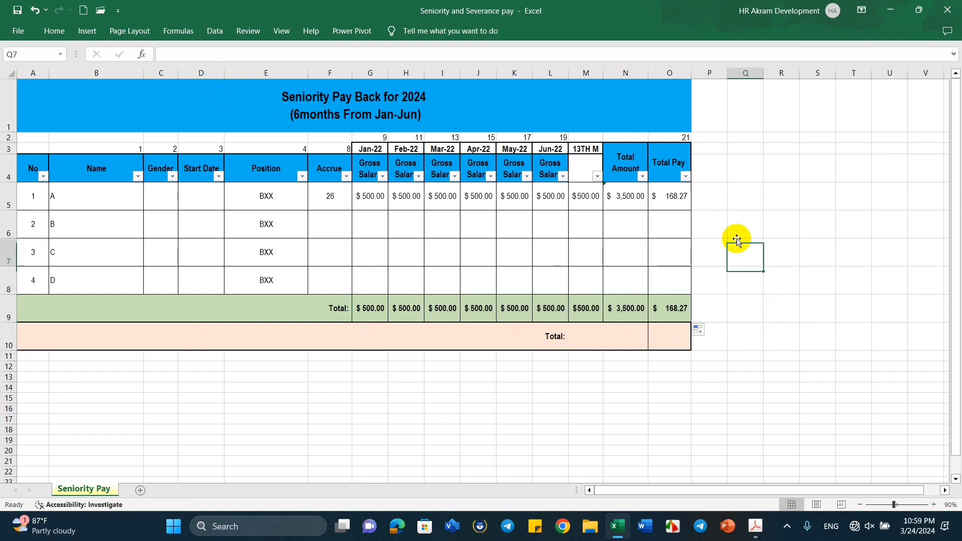
pyautogui.click(674, 307)
pyautogui.click(675, 199)
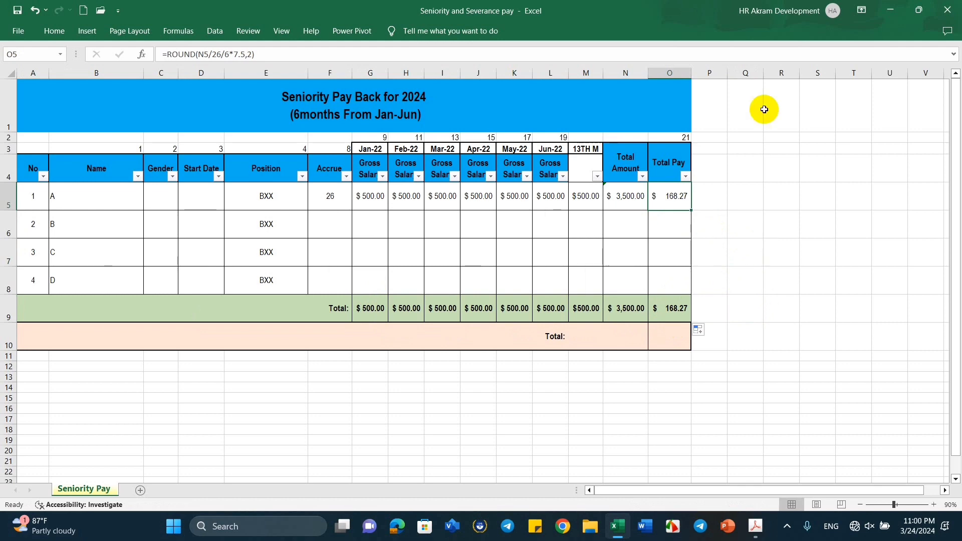
pyautogui.click(746, 196)
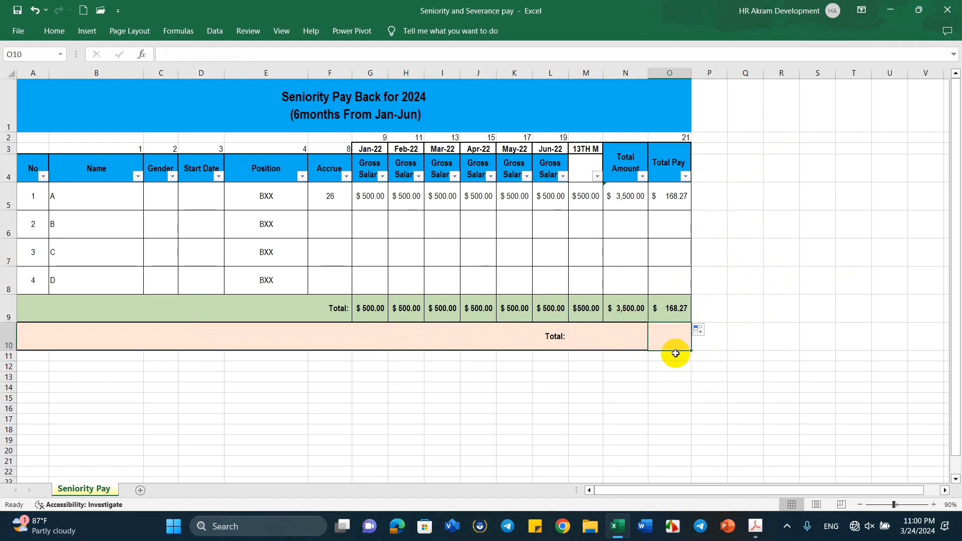
# Link the grand total in O10 to the Total Pay column total with =O9
pyautogui.write('=')
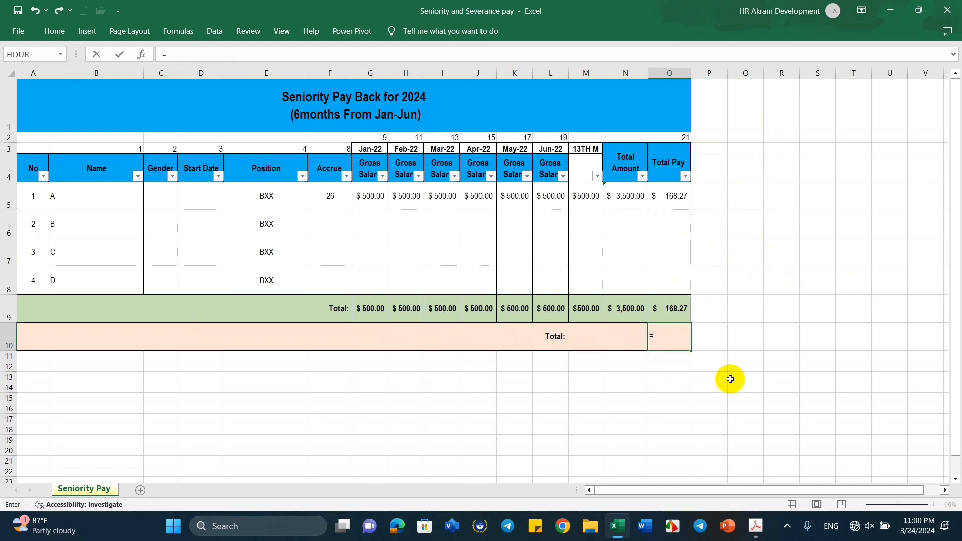
pyautogui.click(679, 309)
pyautogui.press('Return')
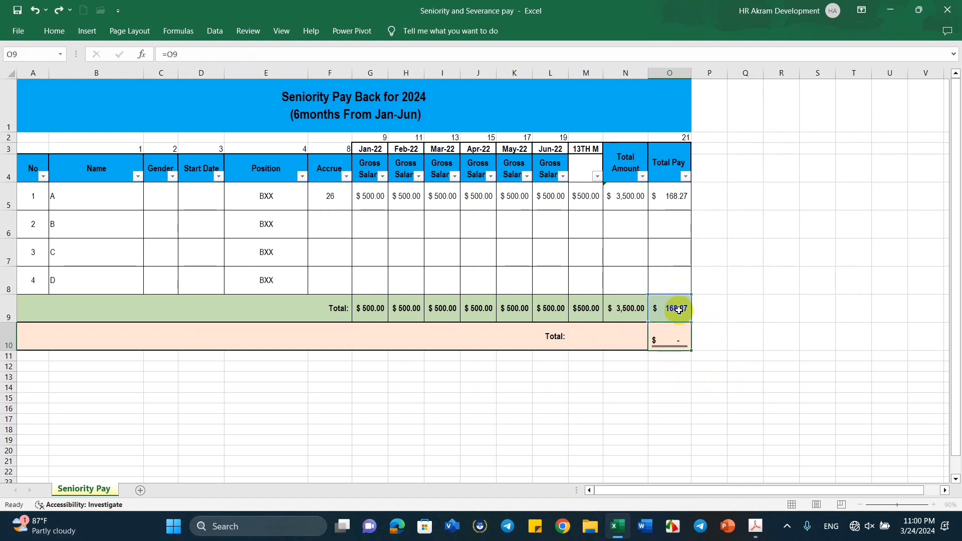
pyautogui.click(808, 315)
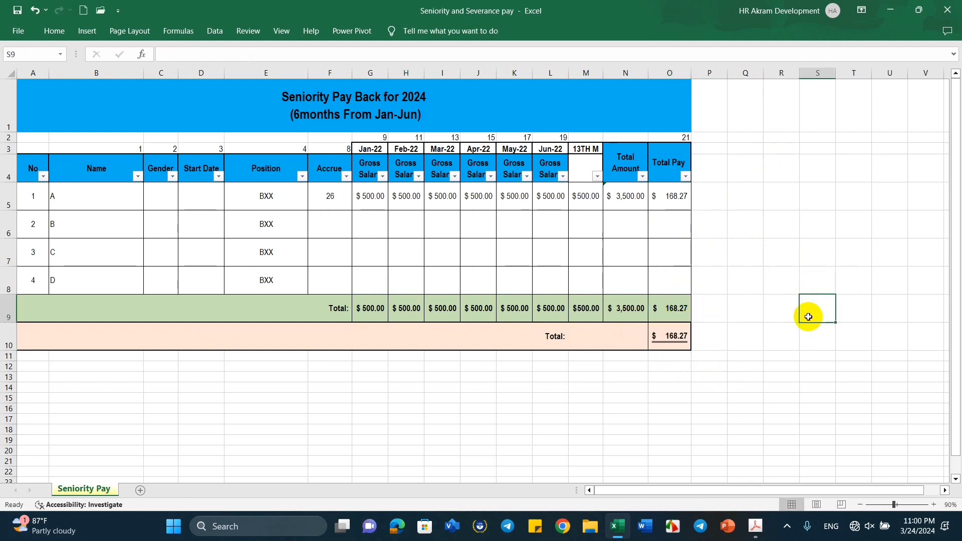
pyautogui.click(683, 337)
pyautogui.click(786, 344)
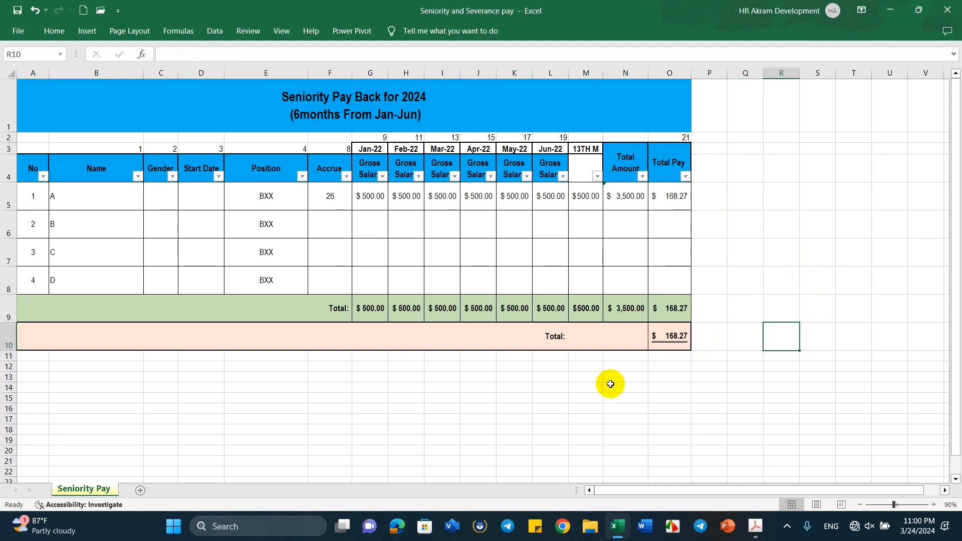
# Increase the height of empty row 13 below the table to about three times a standard row
pyautogui.click(379, 367)
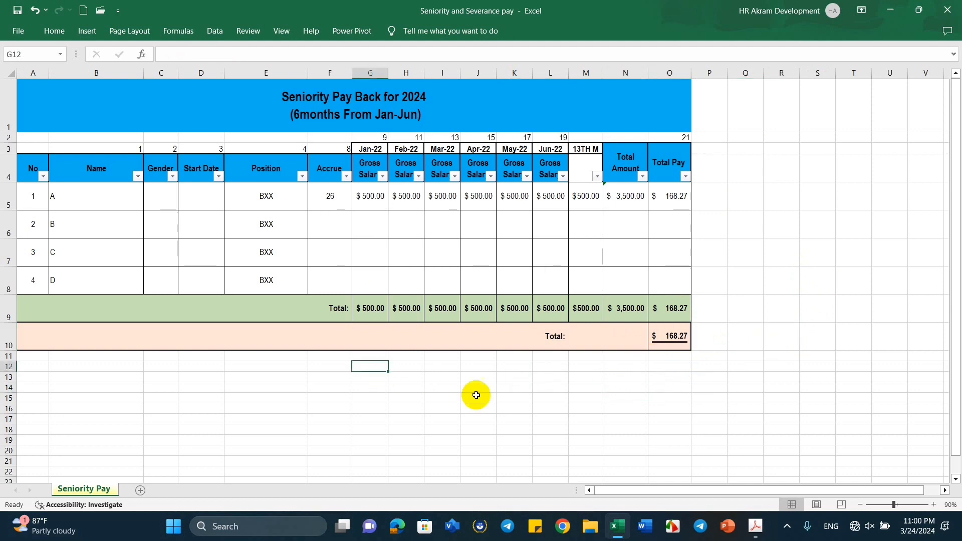
pyautogui.click(421, 380)
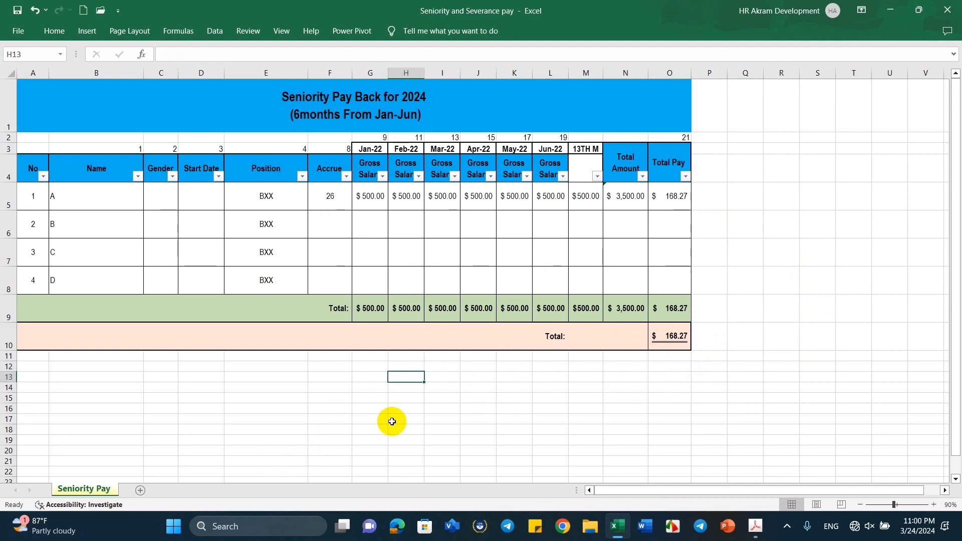
pyautogui.click(13, 378)
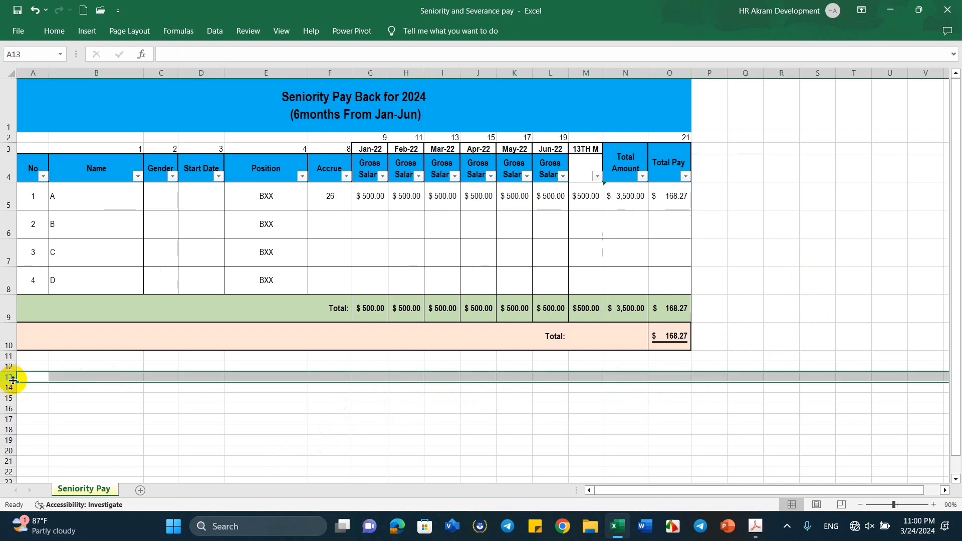
pyautogui.moveTo(13, 381); pyautogui.dragTo(12, 414)
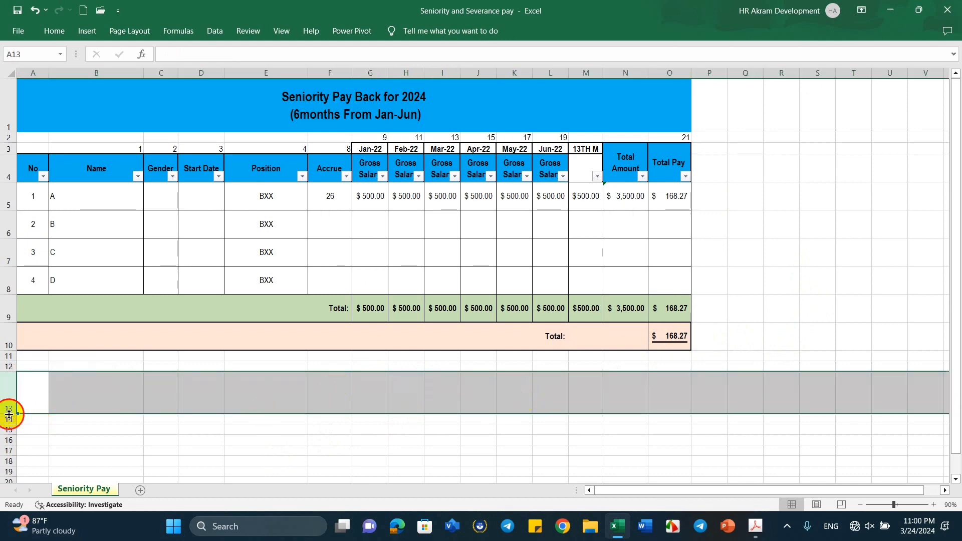
pyautogui.moveTo(9, 414); pyautogui.dragTo(9, 403)
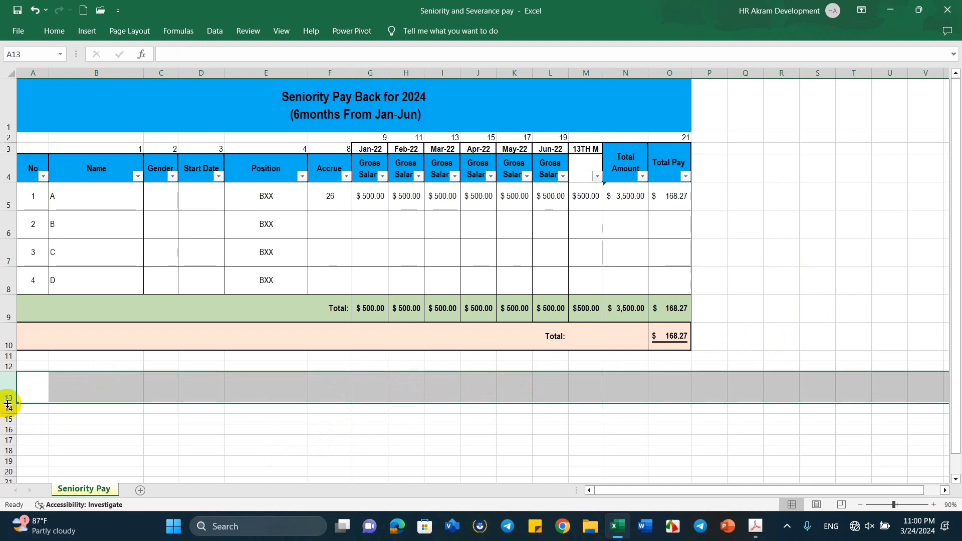
# Enter =N5/26/6 in I13 to work out employee A's average daily wage
pyautogui.click(440, 396)
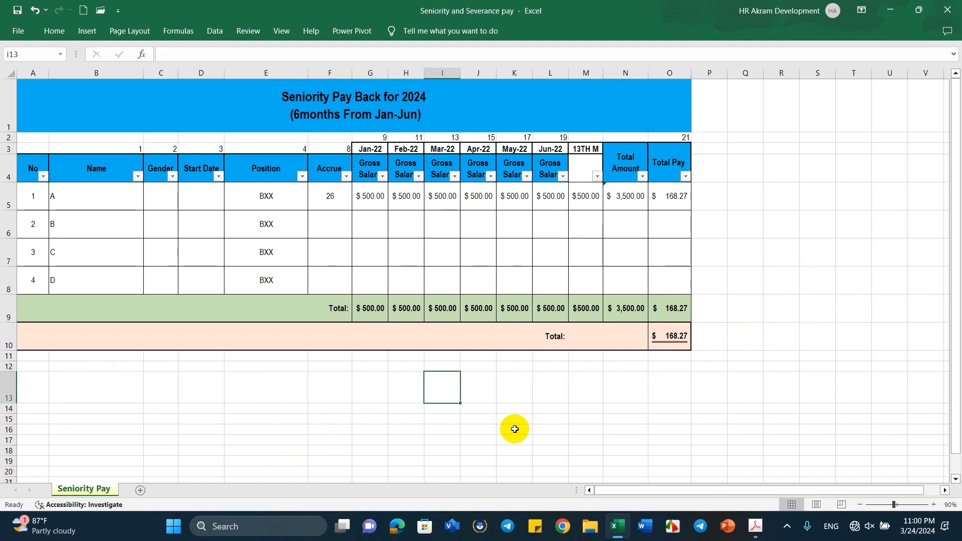
pyautogui.write('=')
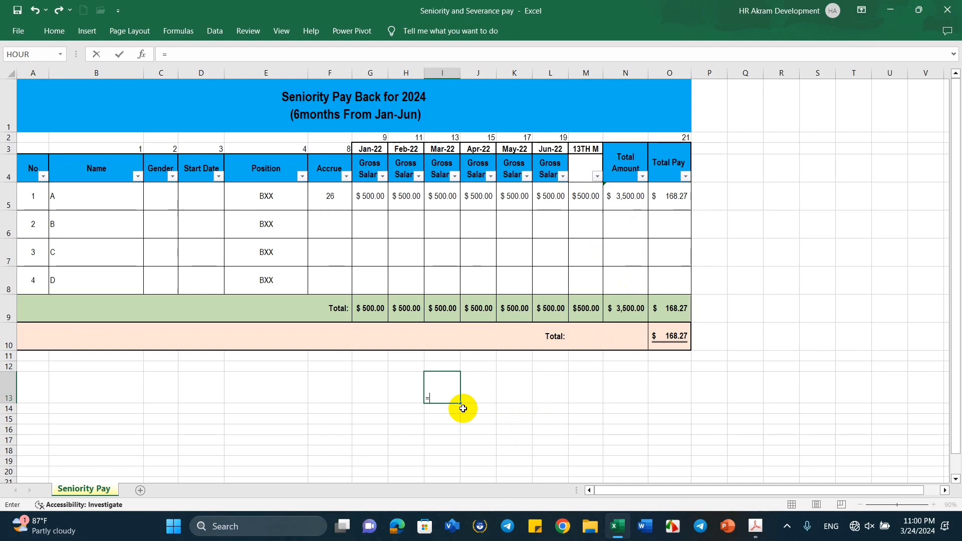
pyautogui.click(629, 198)
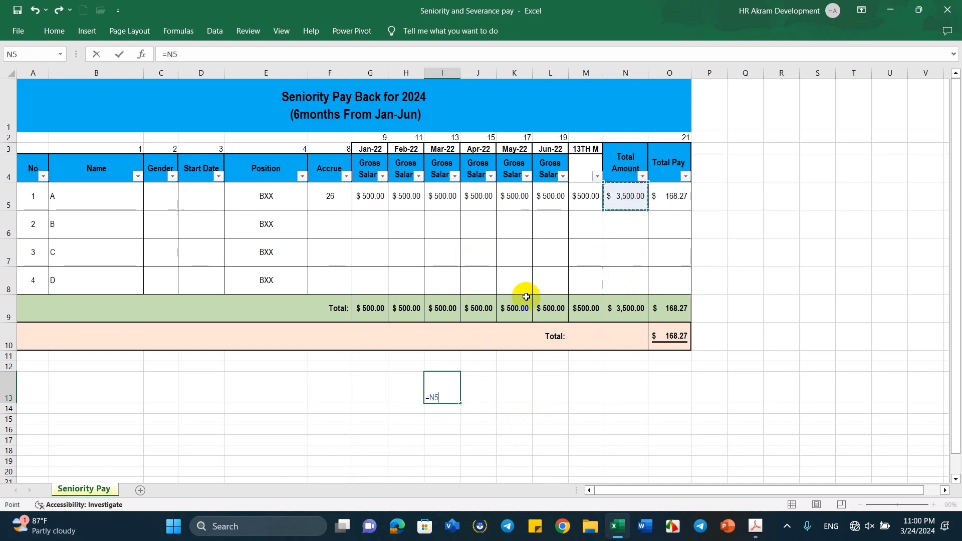
pyautogui.write('/')
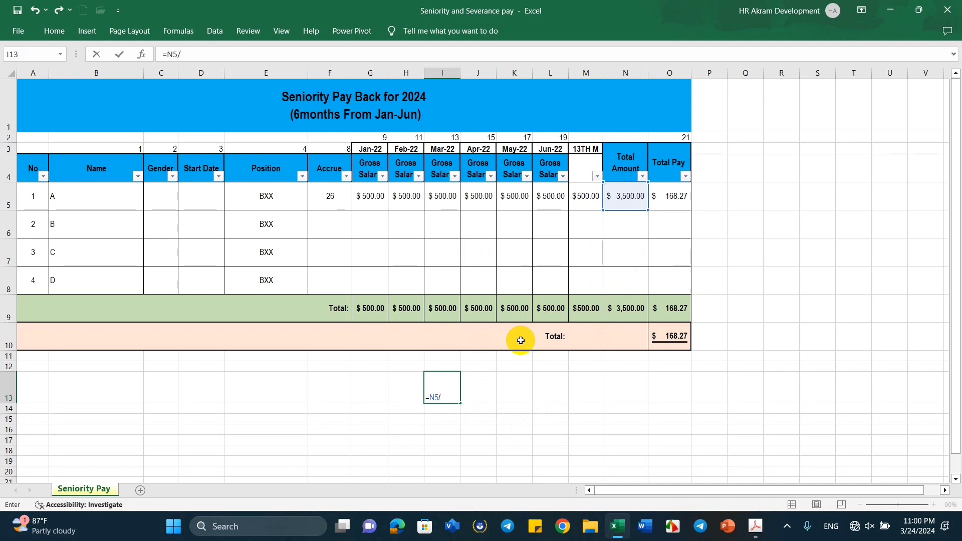
pyautogui.write('26/6')
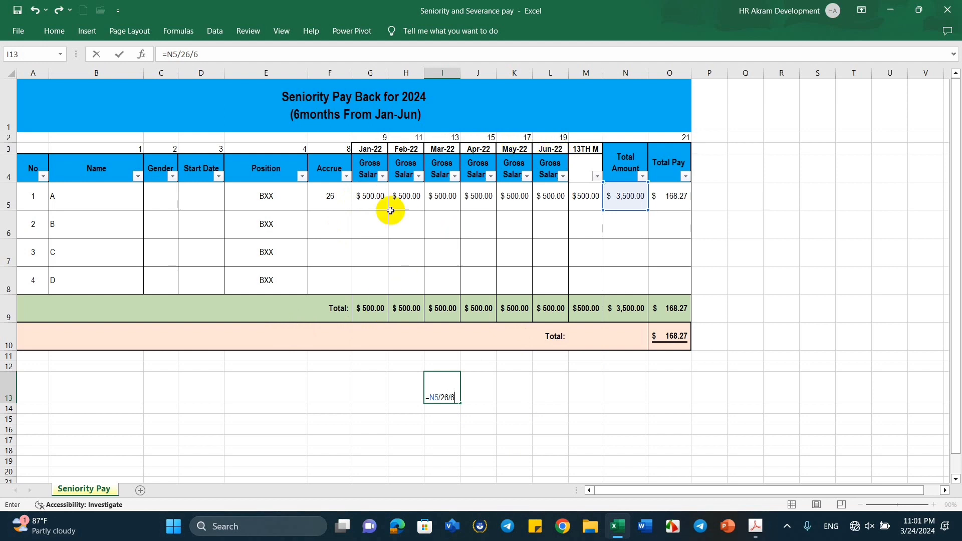
# Change the date in the January month header G3 to 1/1/2024
pyautogui.click(368, 149)
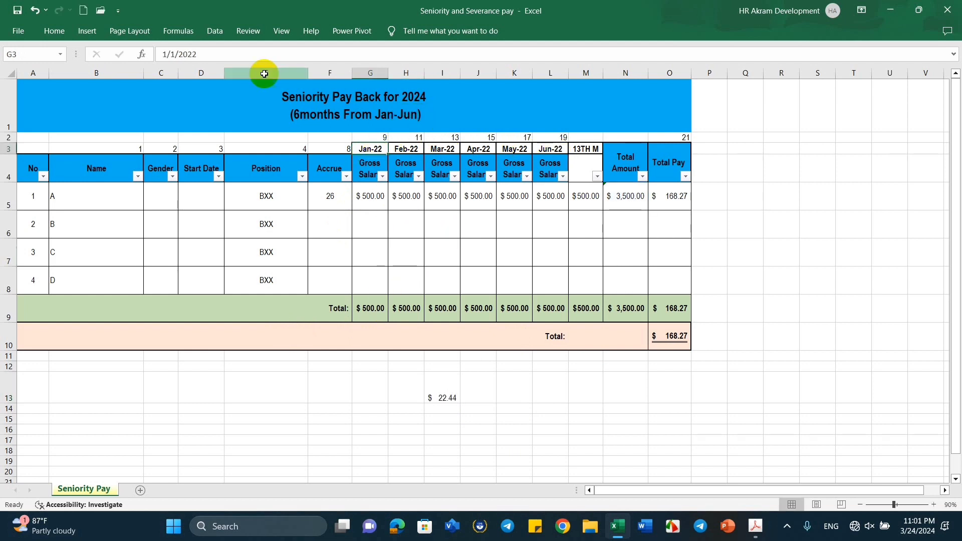
pyautogui.click(198, 52)
pyautogui.press('BackSpace')
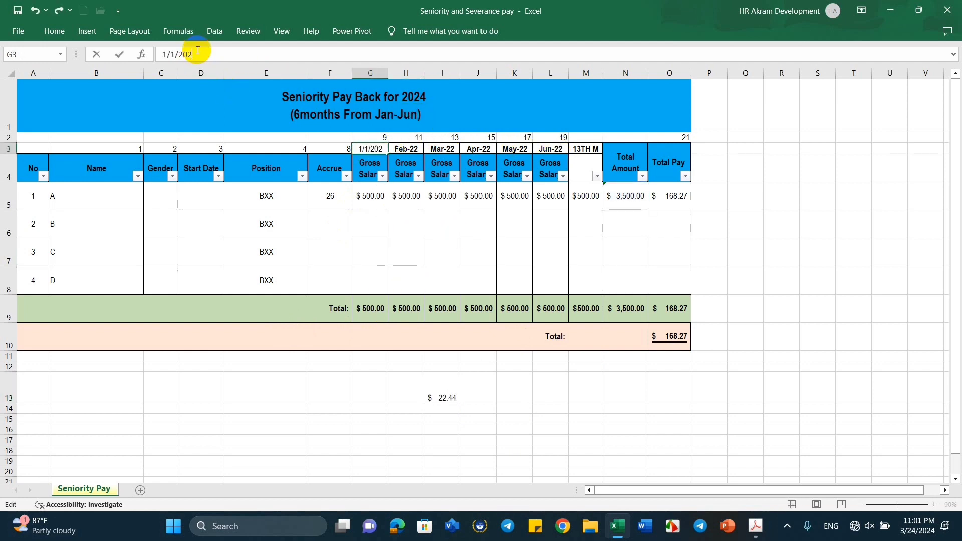
pyautogui.write('4')
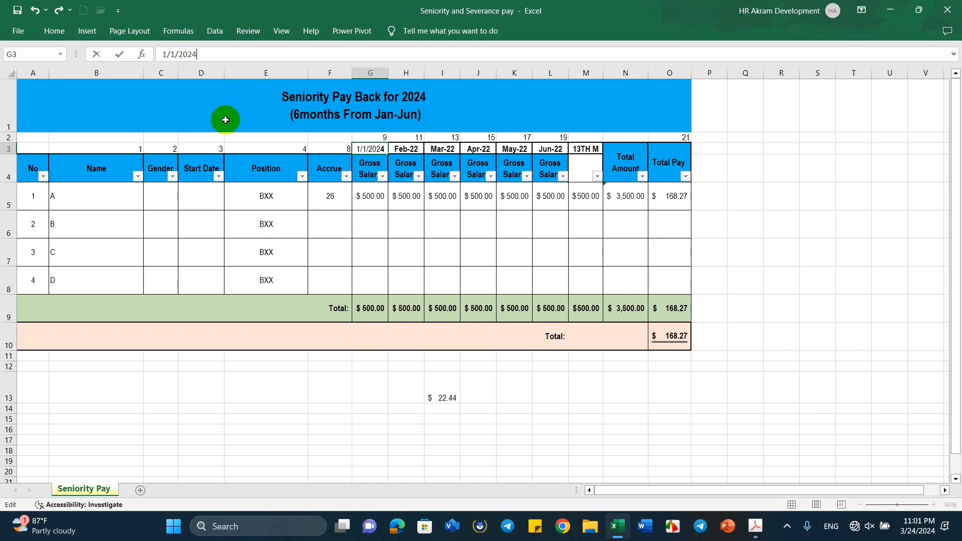
pyautogui.click(606, 419)
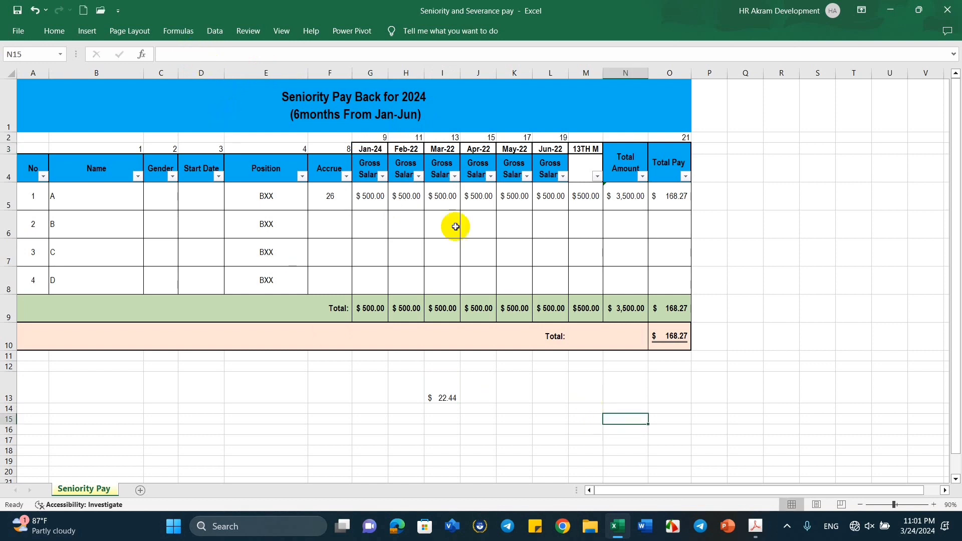
# Fill the 2024 month headers from January across to June
pyautogui.click(365, 146)
pyautogui.moveTo(389, 155); pyautogui.dragTo(559, 152)
pyautogui.click(545, 213)
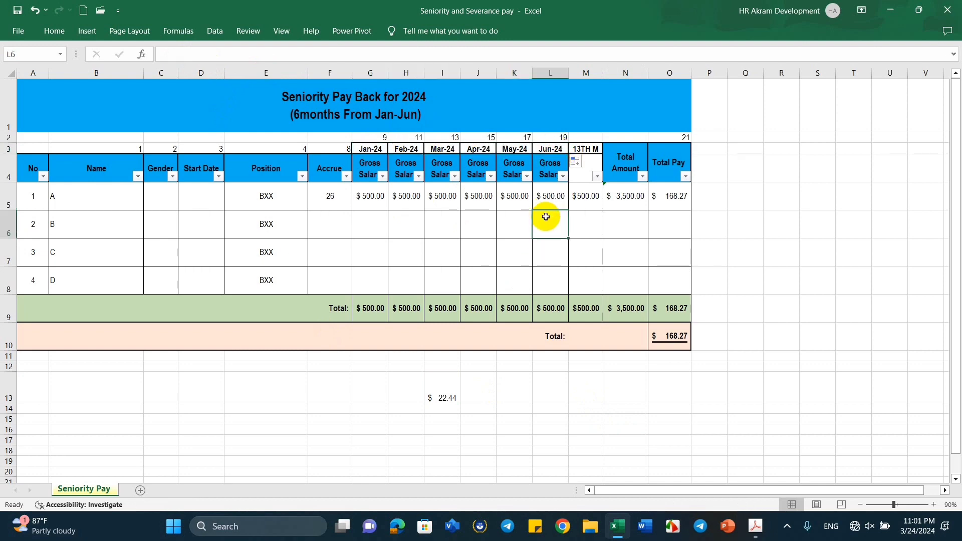
pyautogui.click(515, 215)
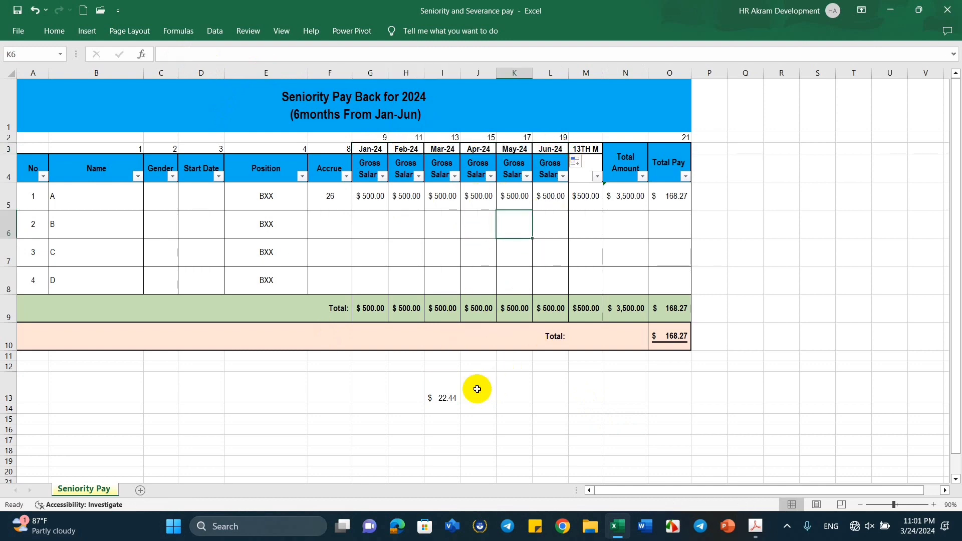
# Extend the daily wage formula in I13 to =N5/26/6*7.5 to work out employee A's seniority pay
pyautogui.click(449, 403)
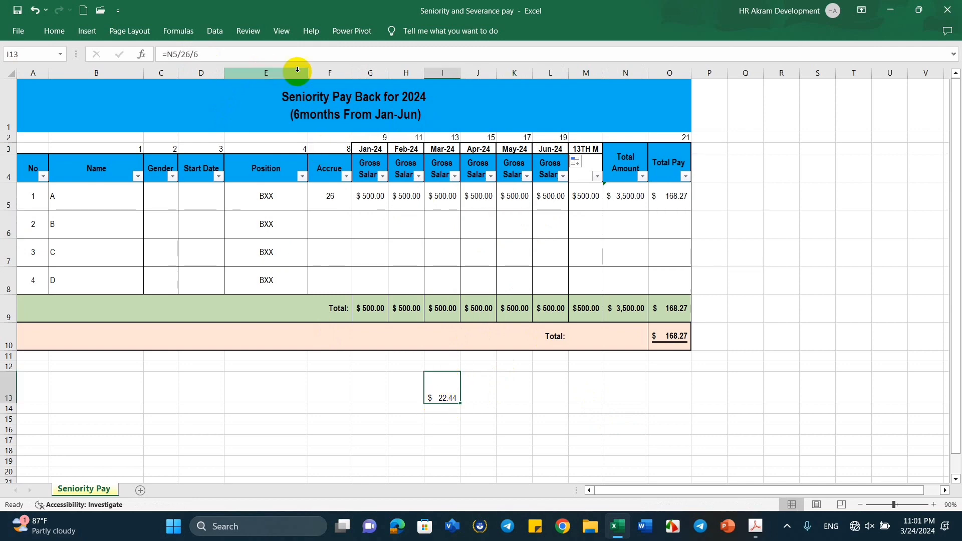
pyautogui.click(229, 53)
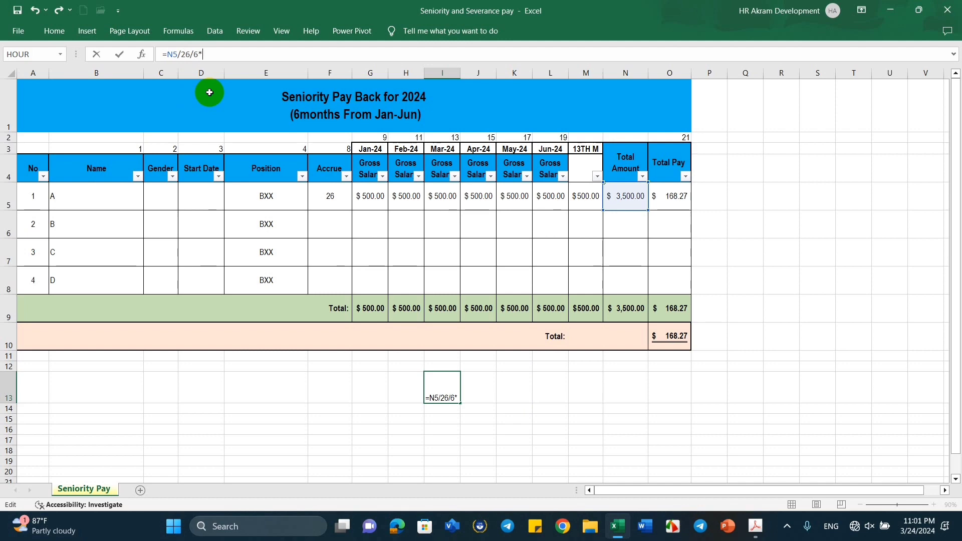
pyautogui.write('7.5')
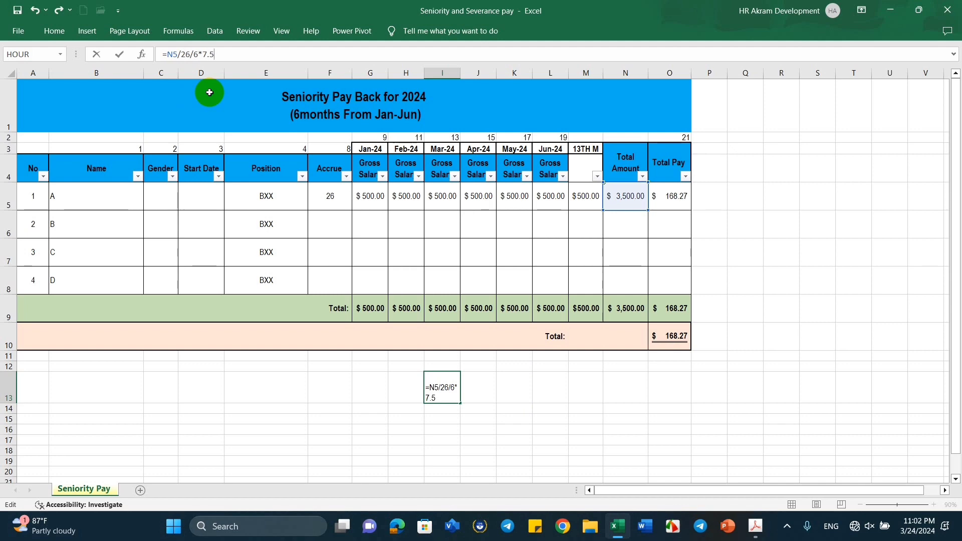
pyautogui.press('Return')
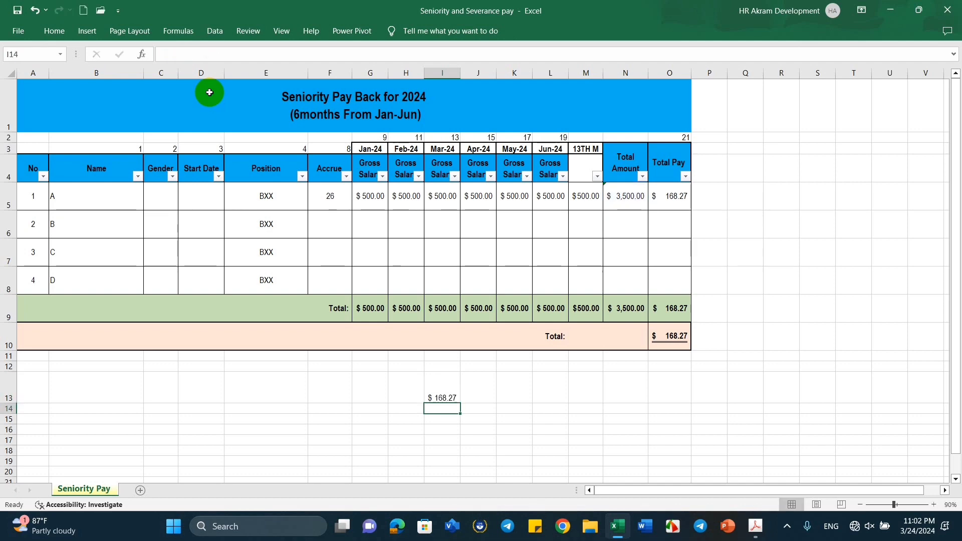
pyautogui.click(432, 398)
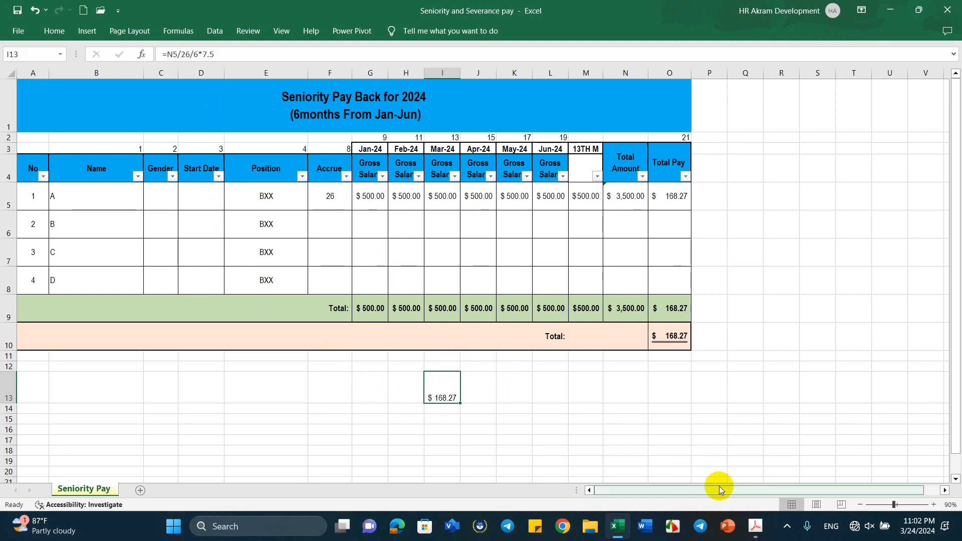
# Consult the daily wage and seniority pay formulas in the guideline PDF in Adobe Acrobat Pro and return to the Excel workbook
pyautogui.click(756, 526)
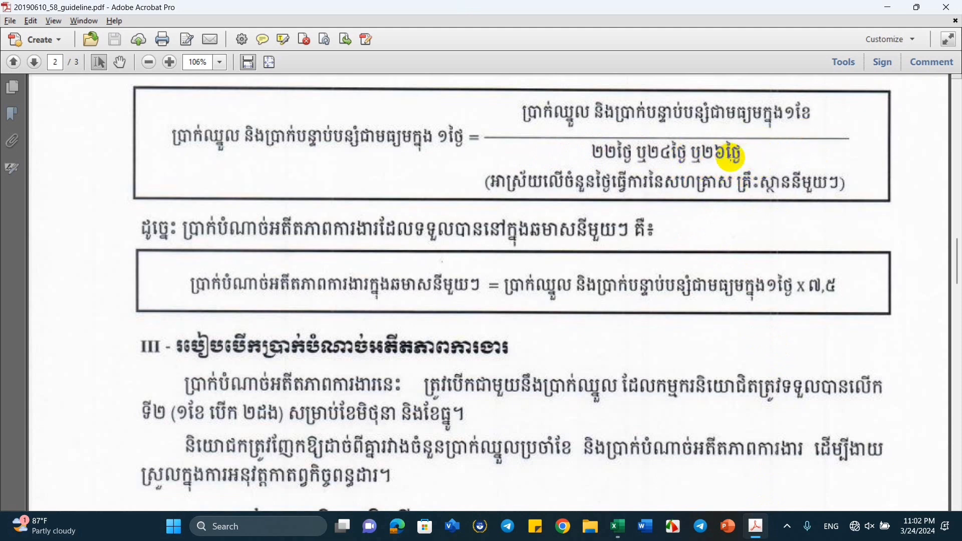
pyautogui.click(888, 7)
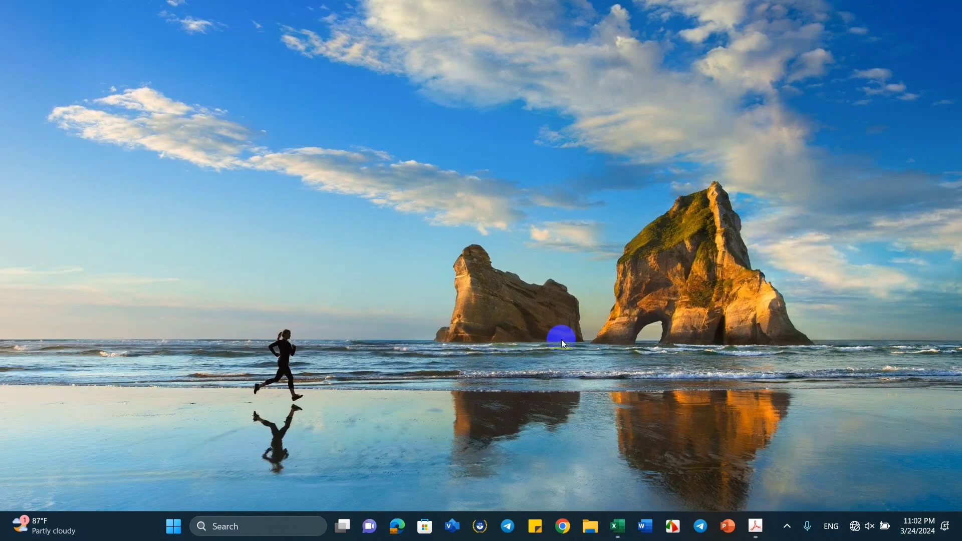
pyautogui.click(618, 526)
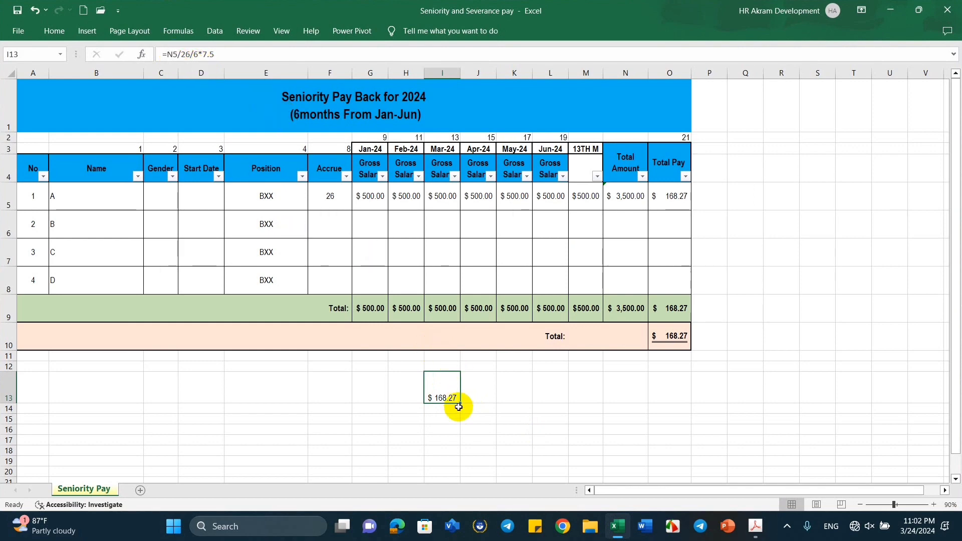
# Replace the N5 reference in the I13 formula with 3000 so that it reads =3000/26/6*7.5
pyautogui.click(178, 54)
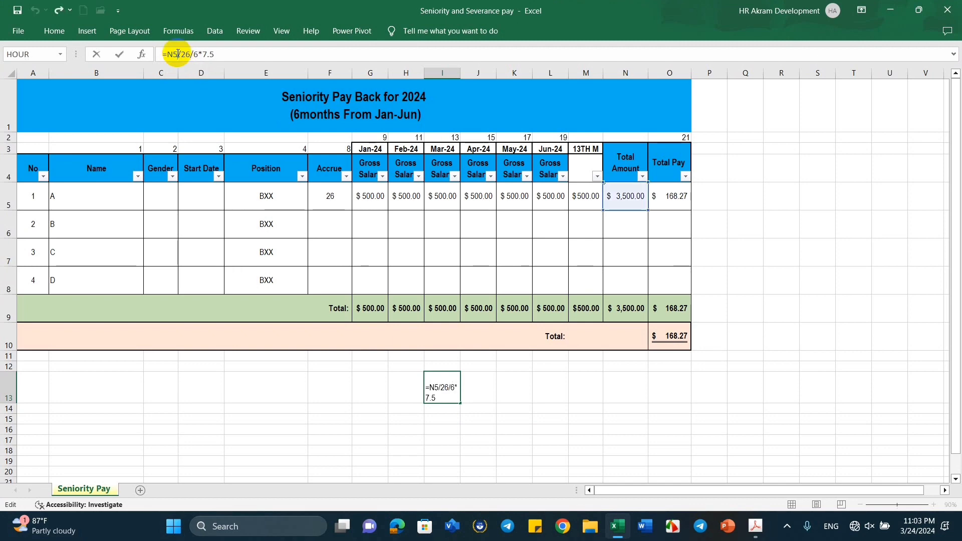
pyautogui.press('BackSpace')
pyautogui.press('BackSpace')
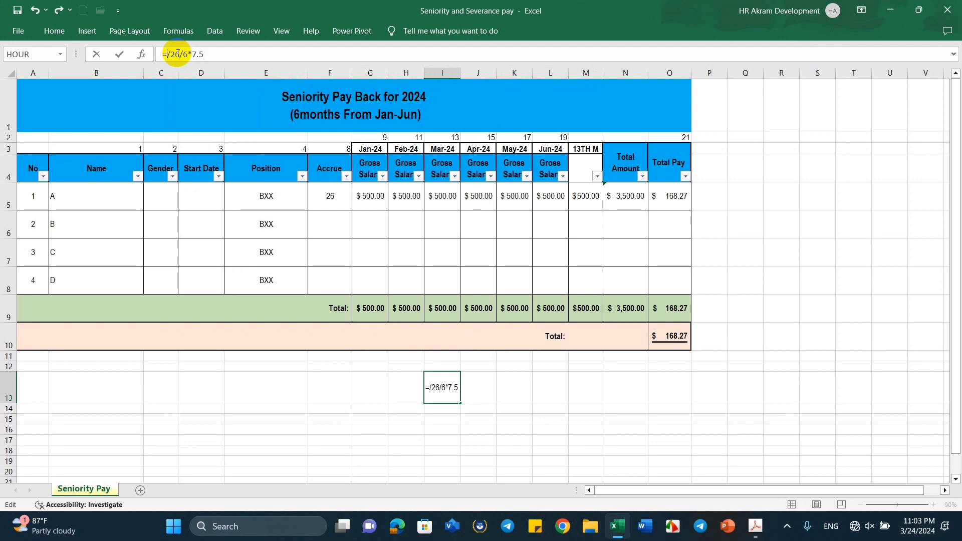
pyautogui.write('3000')
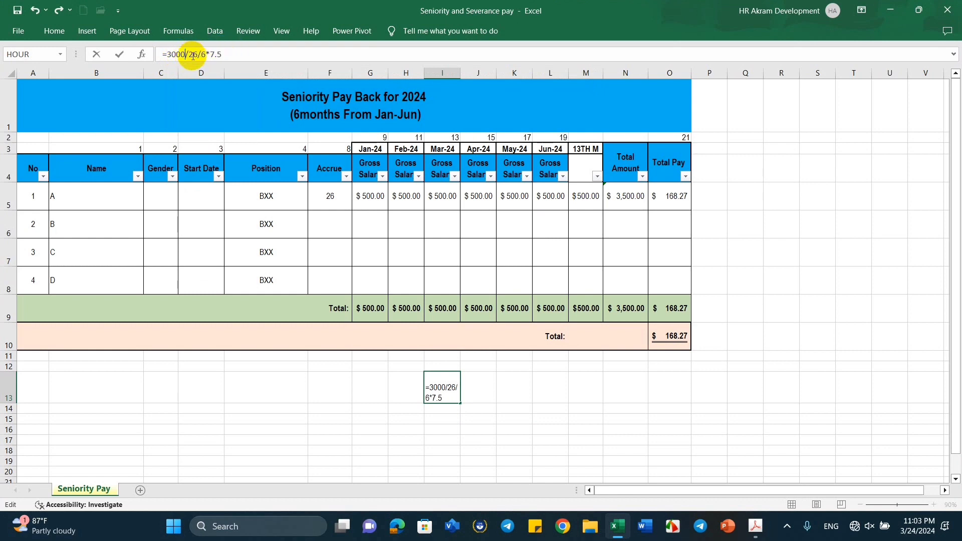
pyautogui.click(234, 53)
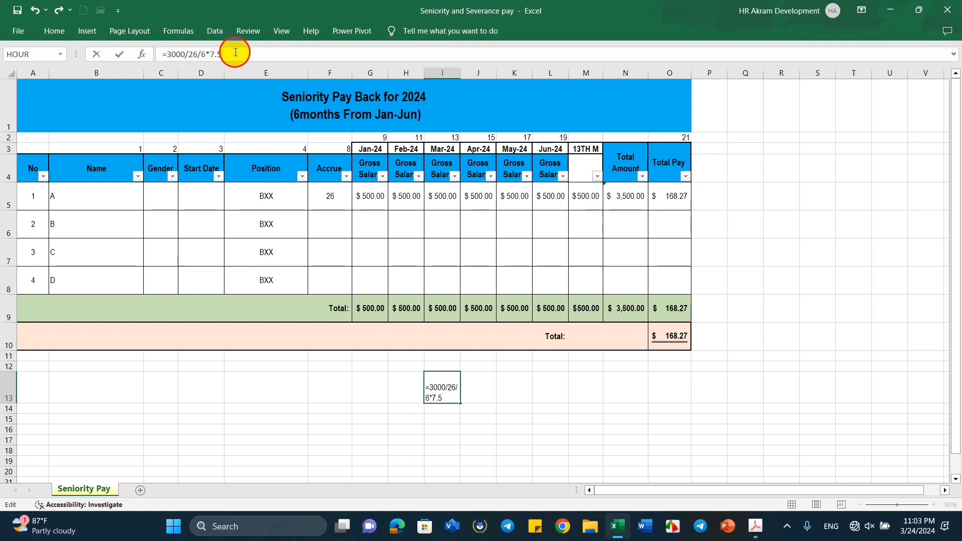
pyautogui.press('Return')
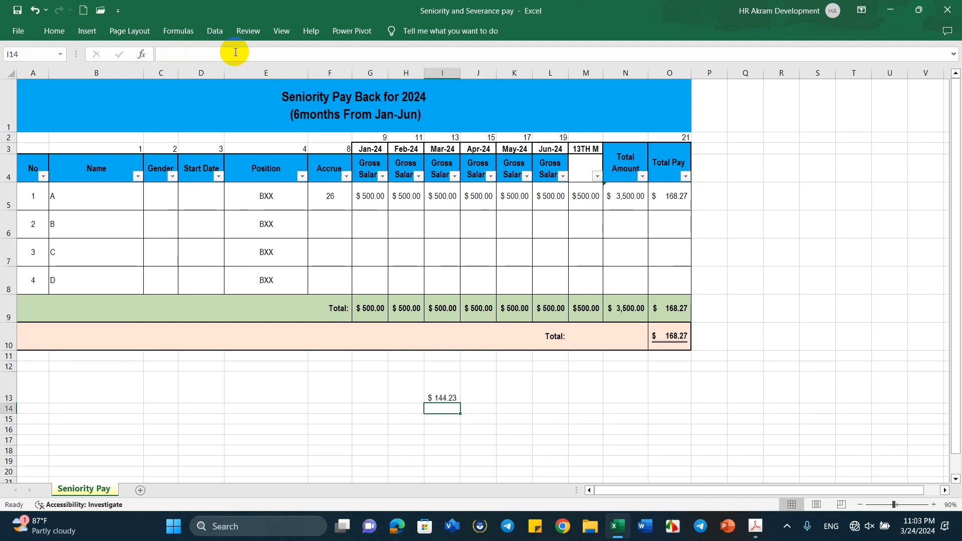
pyautogui.click(444, 398)
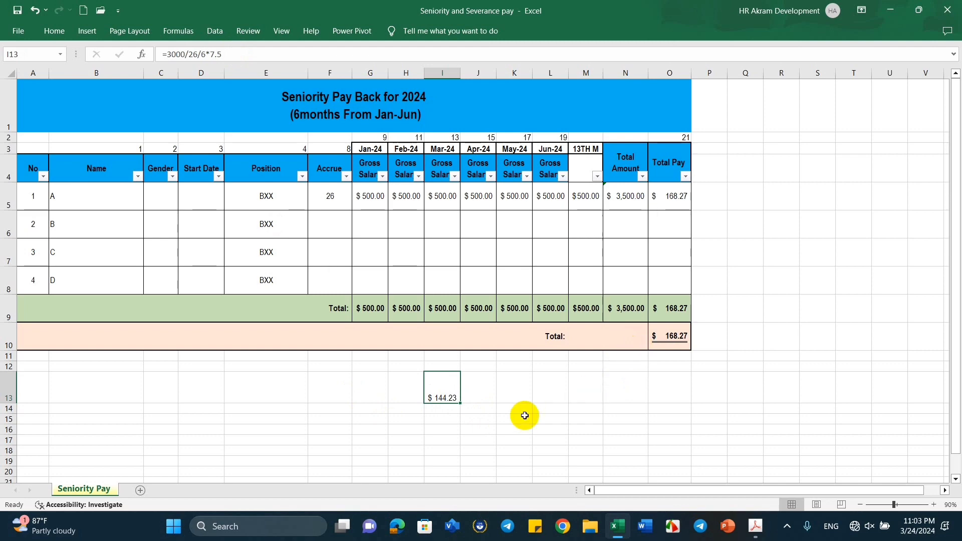
pyautogui.click(478, 400)
pyautogui.click(441, 398)
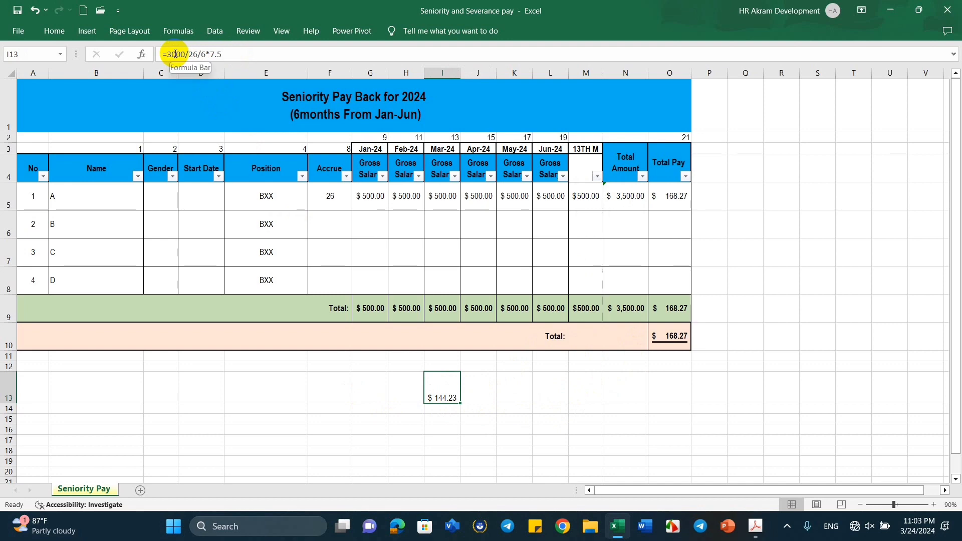
pyautogui.click(519, 390)
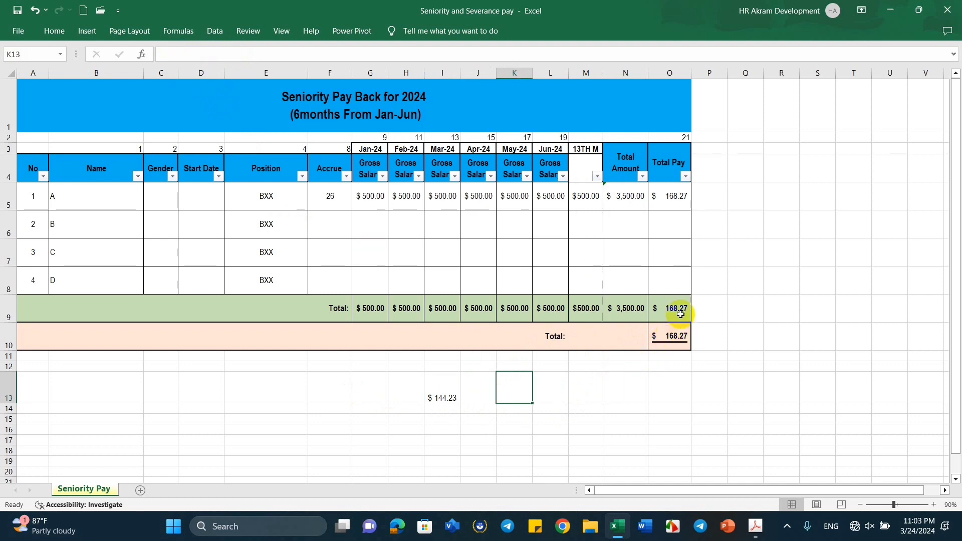
pyautogui.click(590, 418)
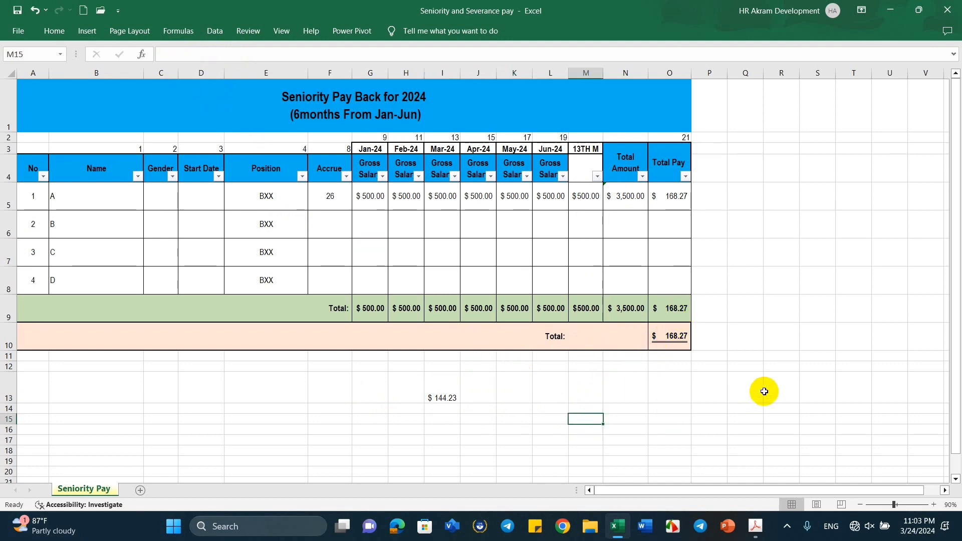